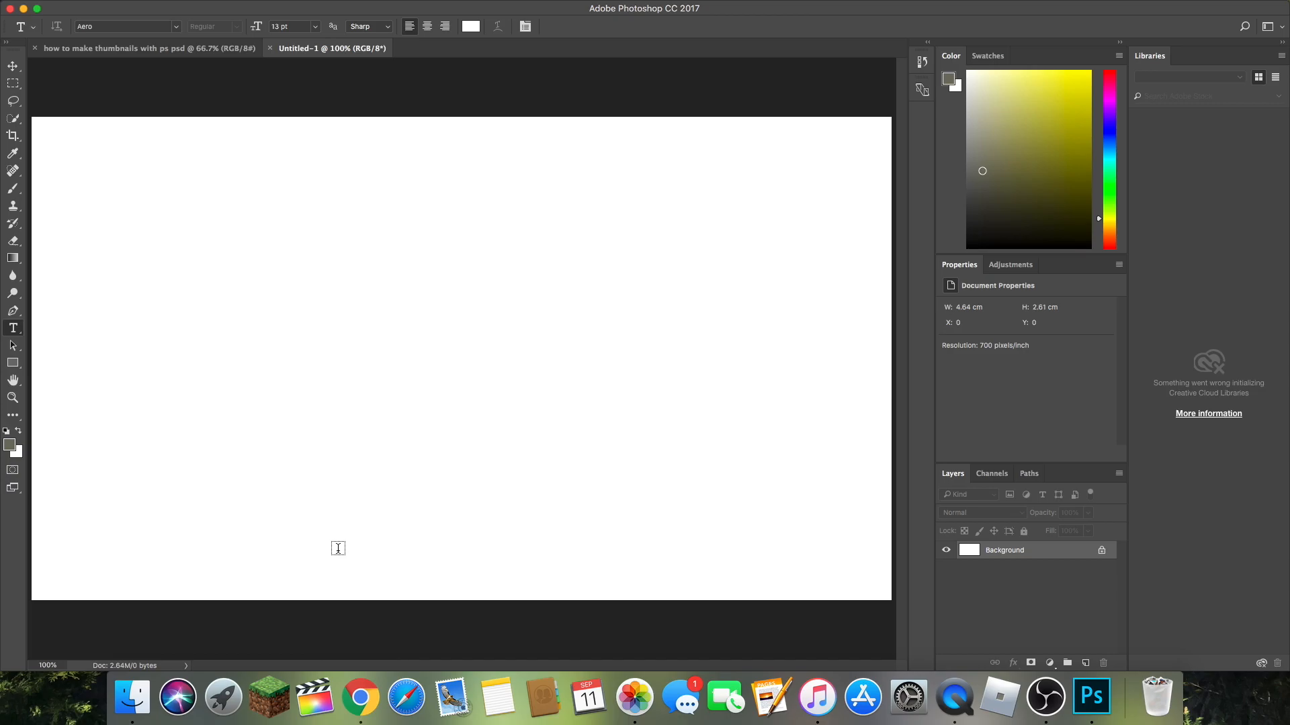
Step: Switch to Chrome and search Google Images for "1280x720 bright thumbnail background with lines" in a full-screen window
left_click(361, 699)
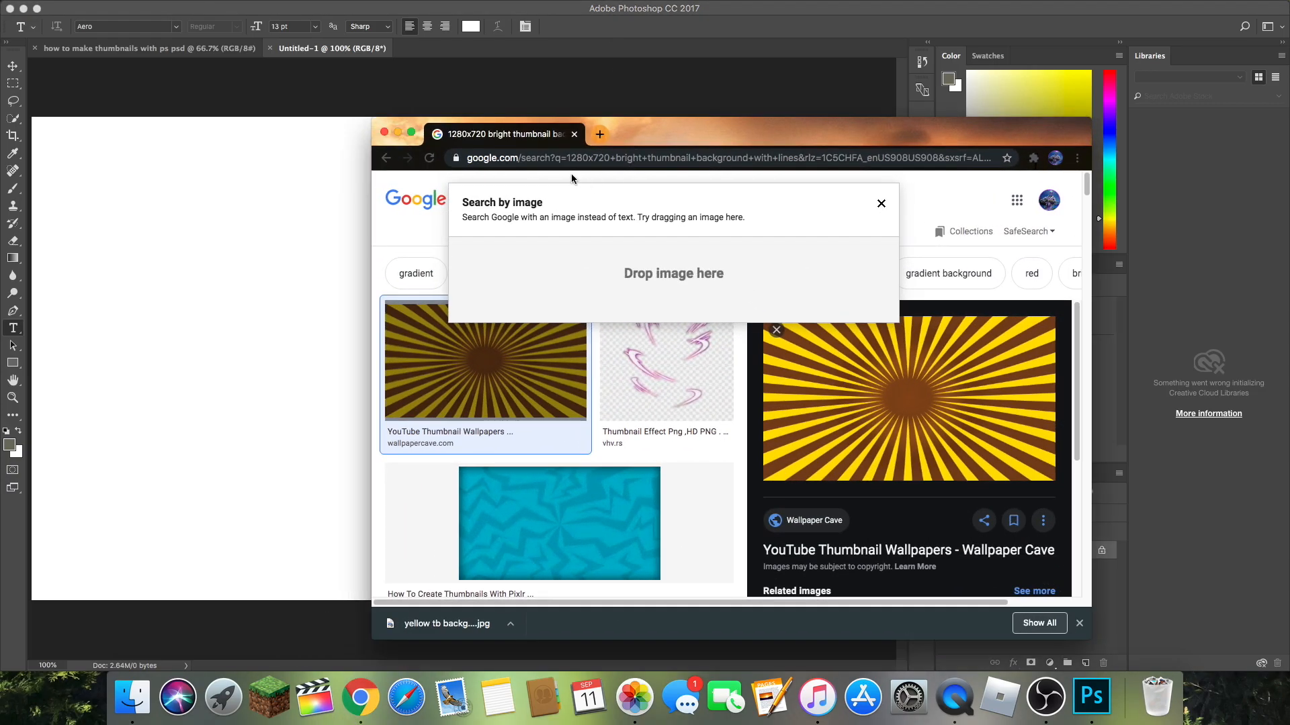
left_click(600, 133)
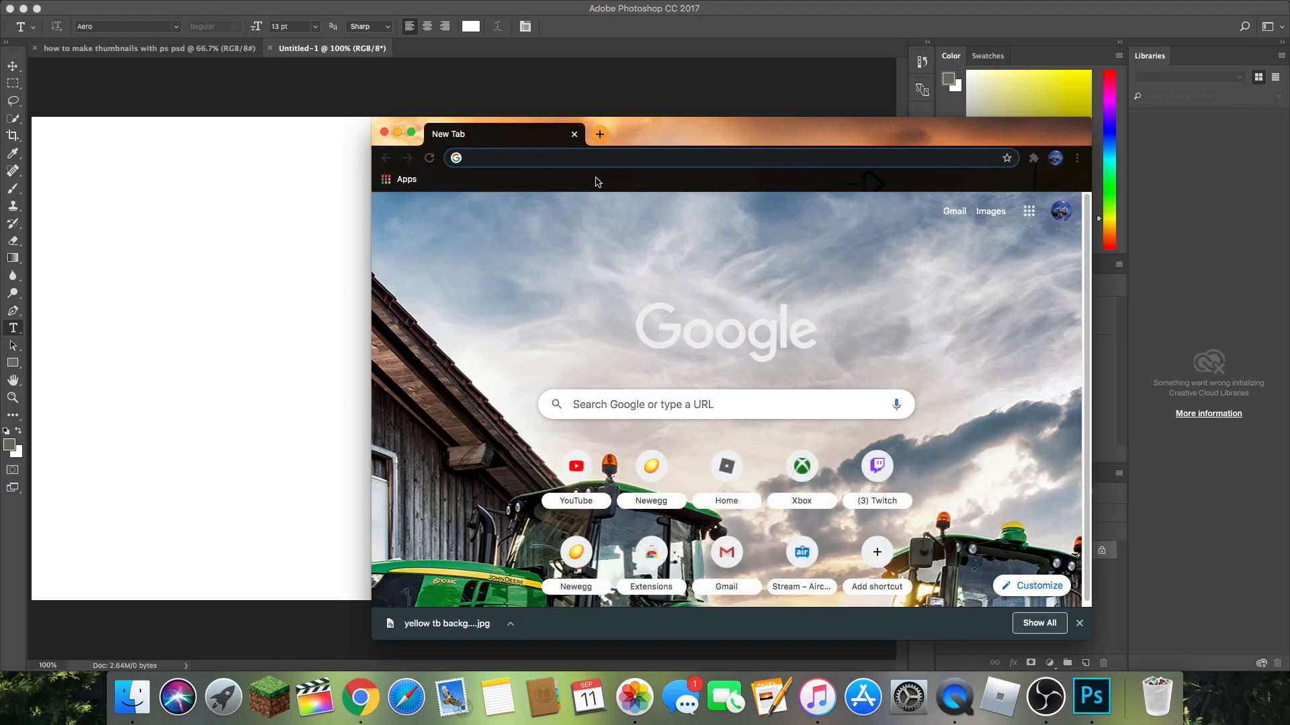
type("1280x720 bright thumbnail background with lines")
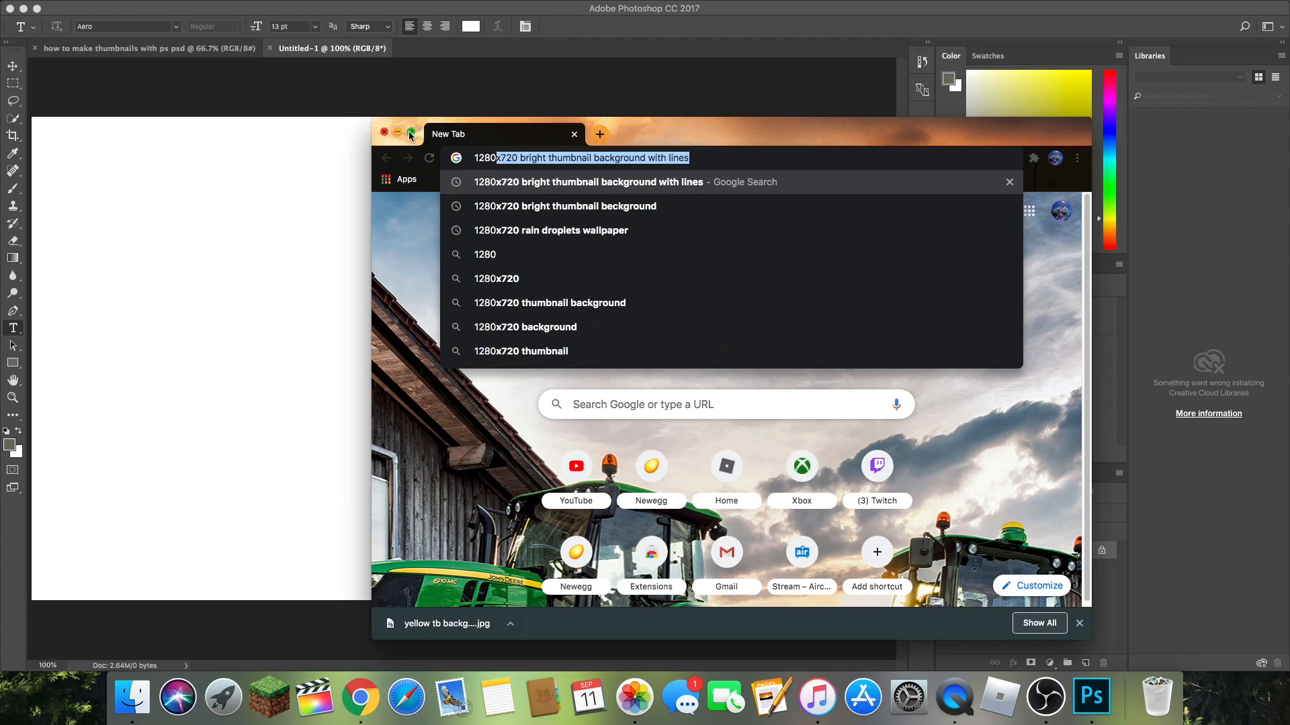
left_click(411, 133)
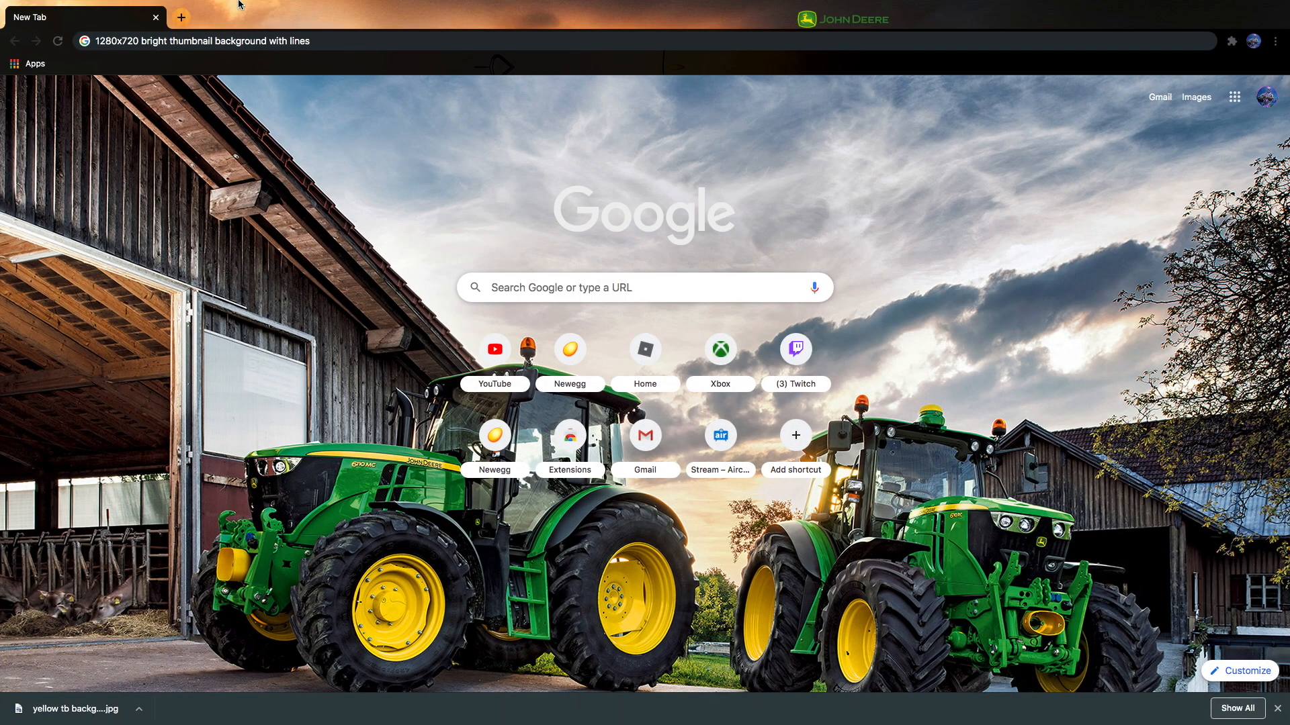
left_click(329, 40)
type("12")
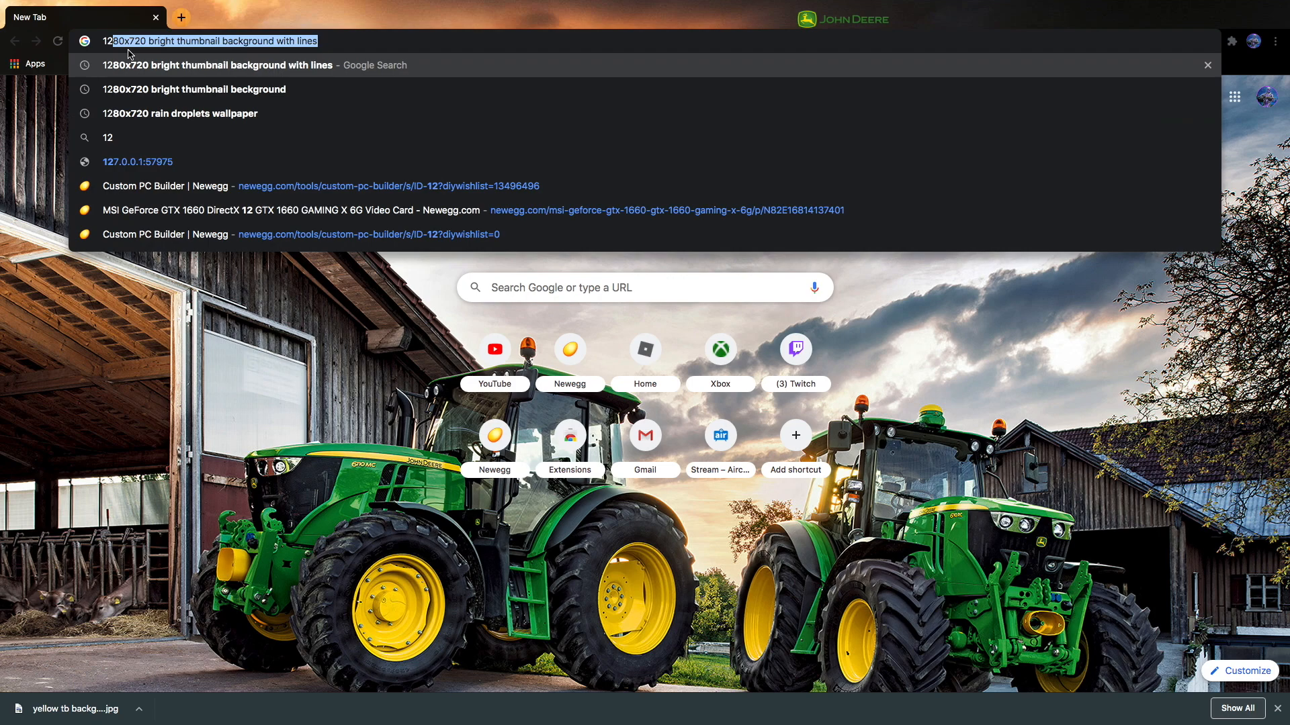
type("80x720")
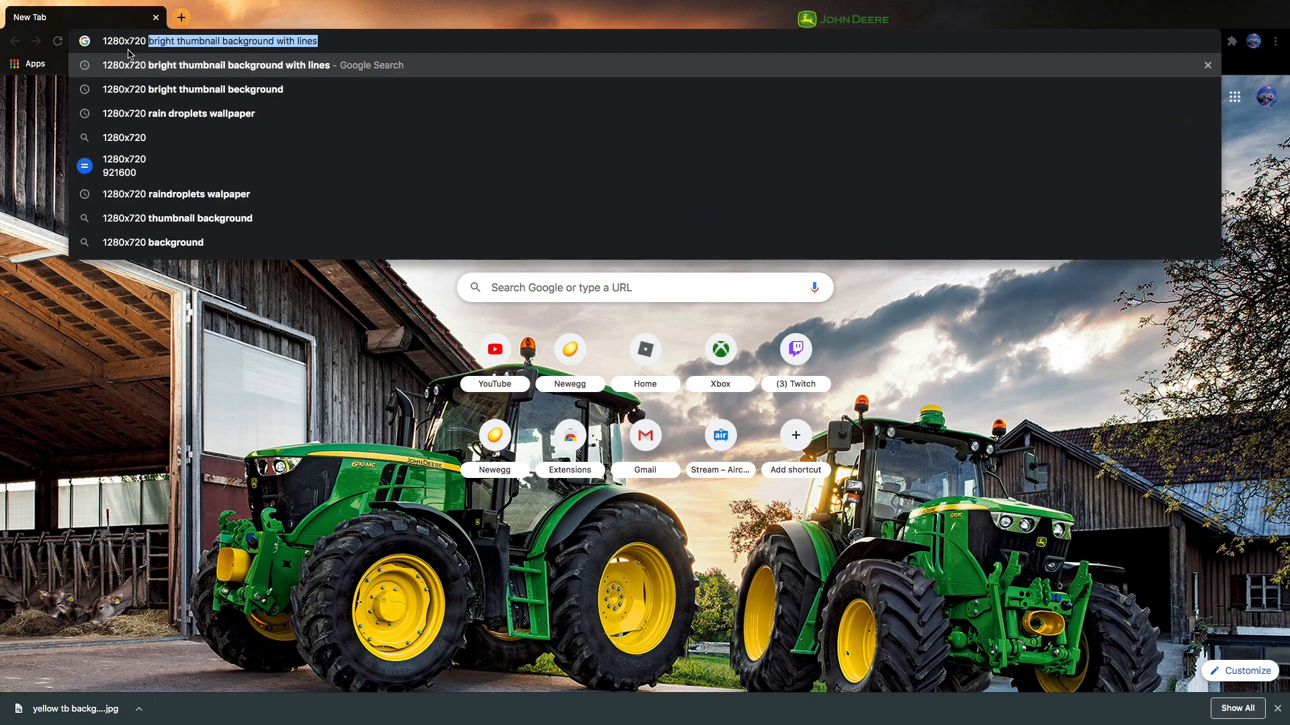
key("BackSpace")
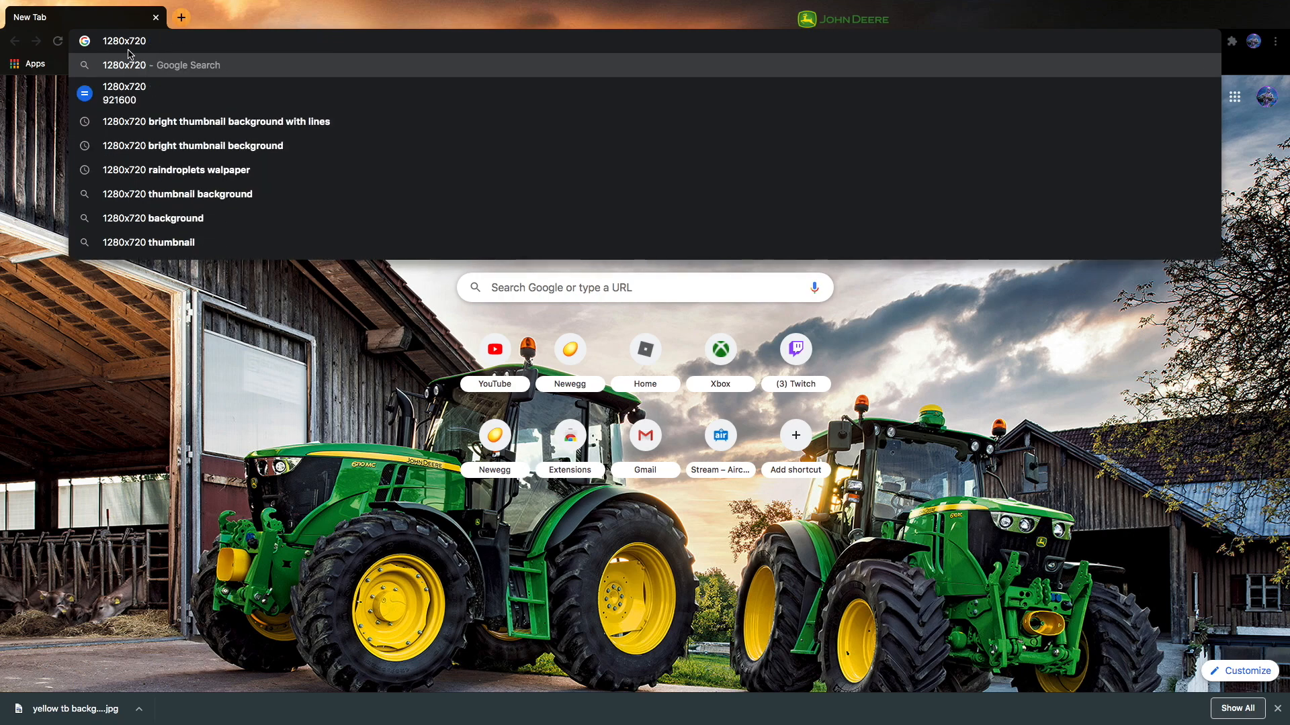
left_click(196, 123)
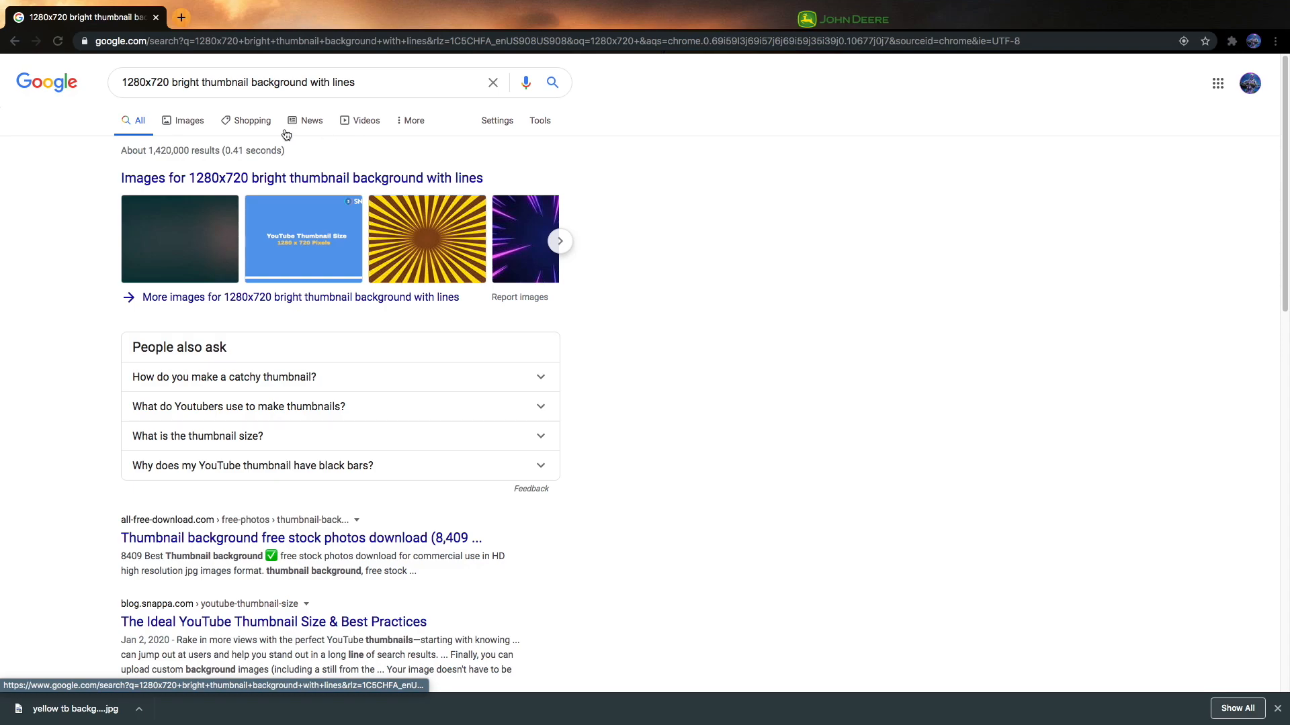
left_click(187, 122)
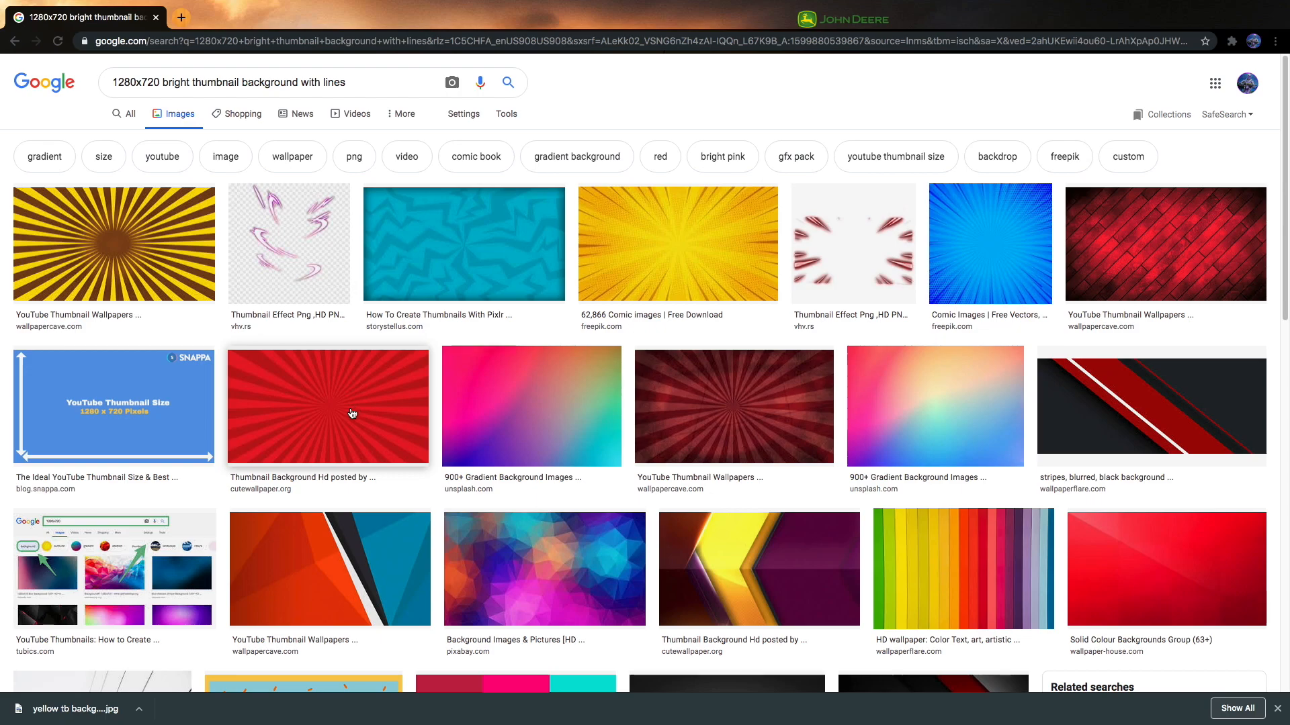
Step: Preview the pink-purple gradient and the blue zigzag background from the image results, and close the previews
left_click(514, 426)
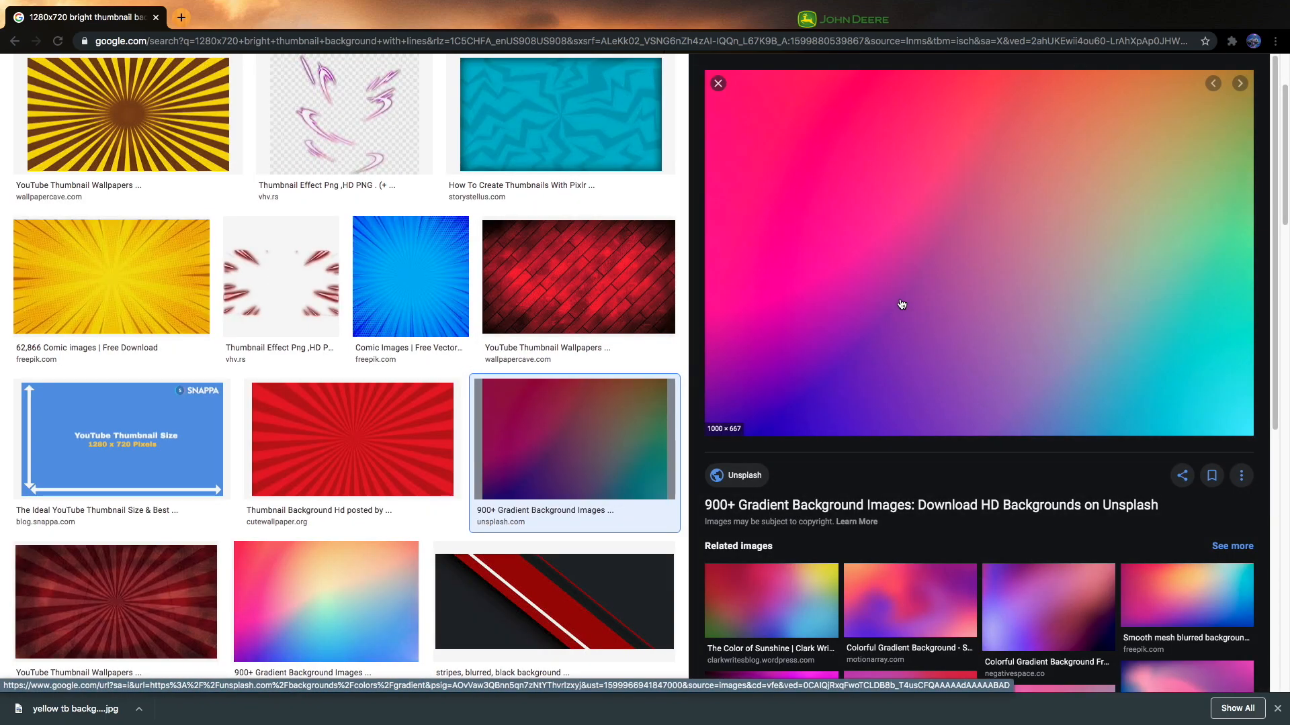
left_click(719, 83)
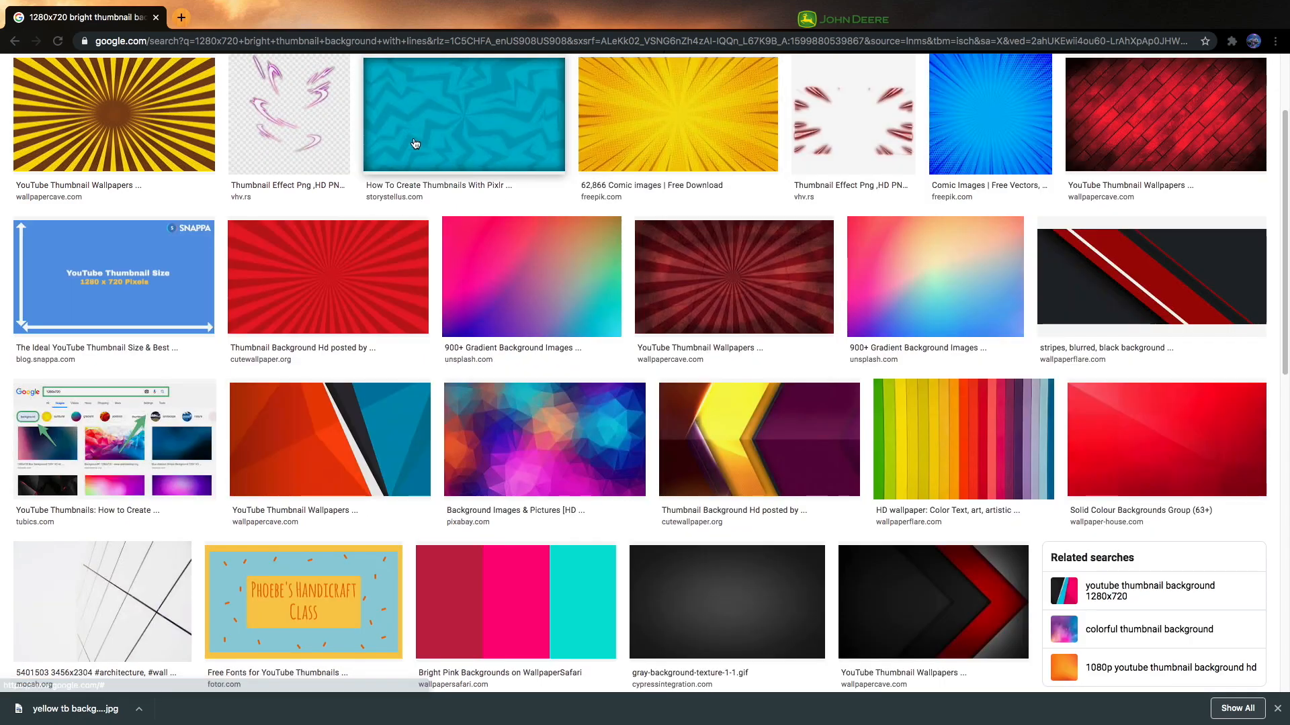
left_click(457, 117)
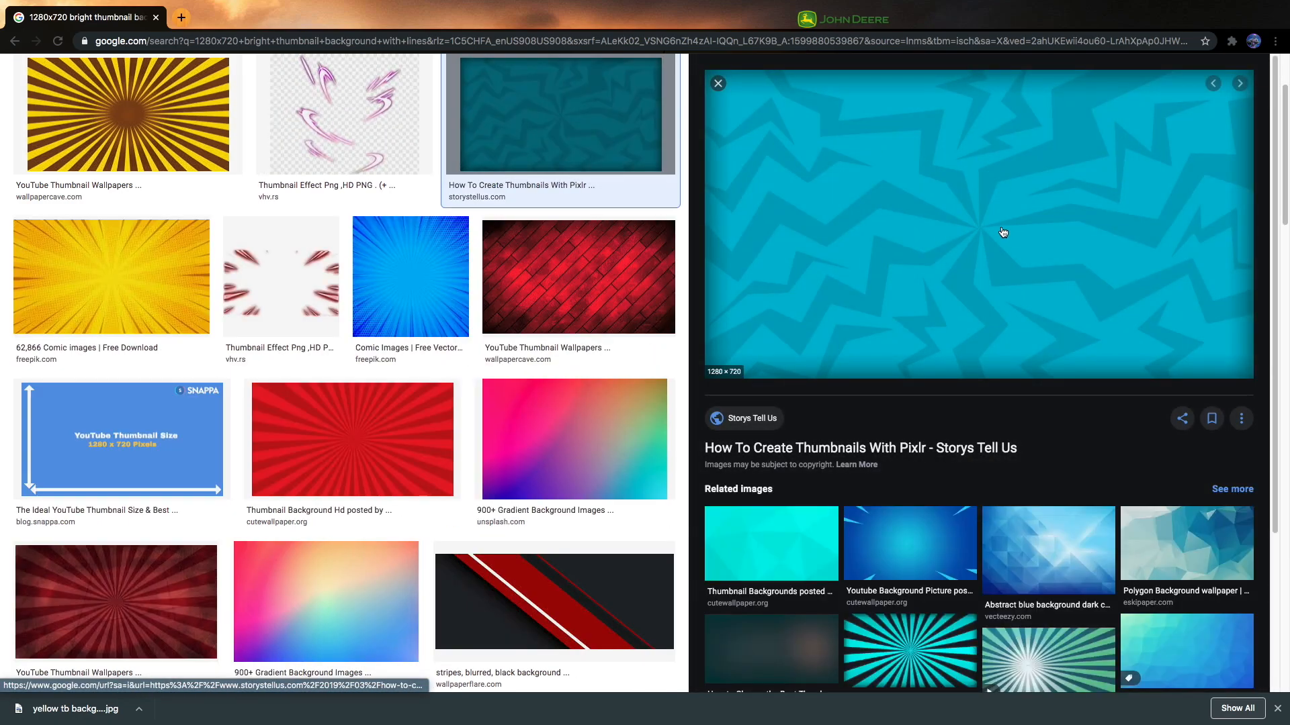
right_click(1003, 232)
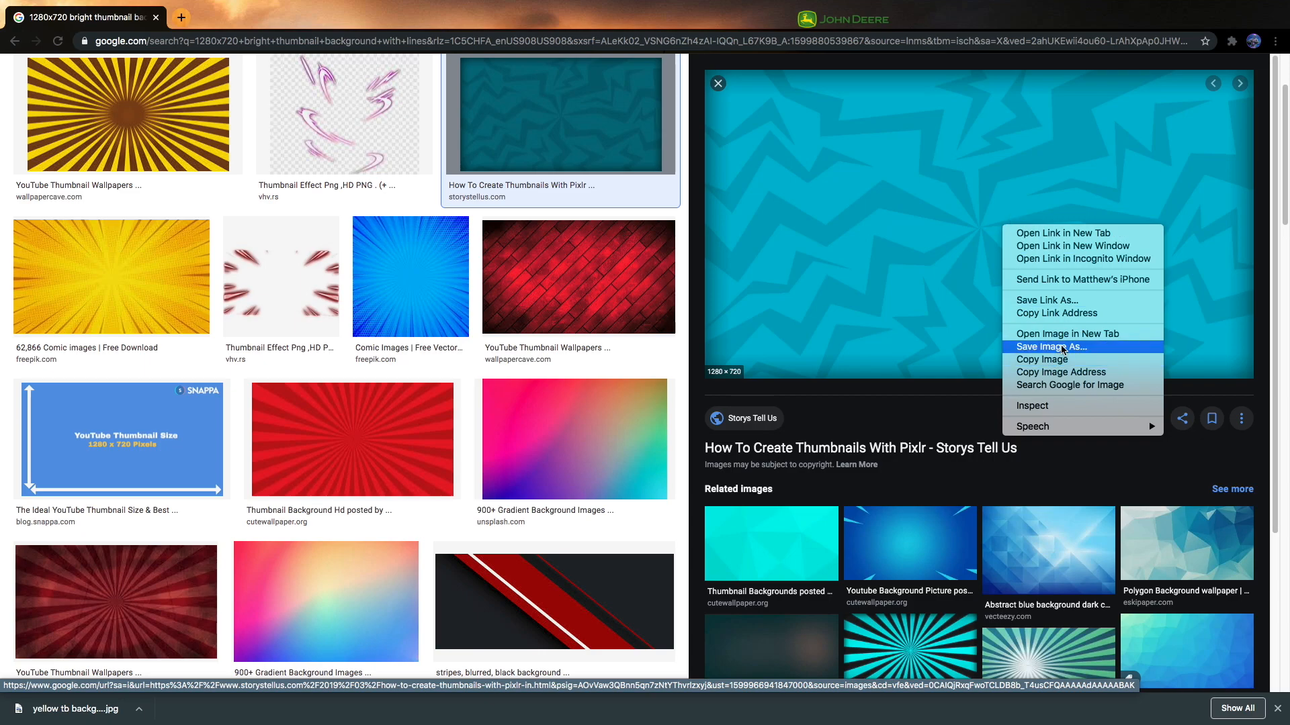
left_click(739, 256)
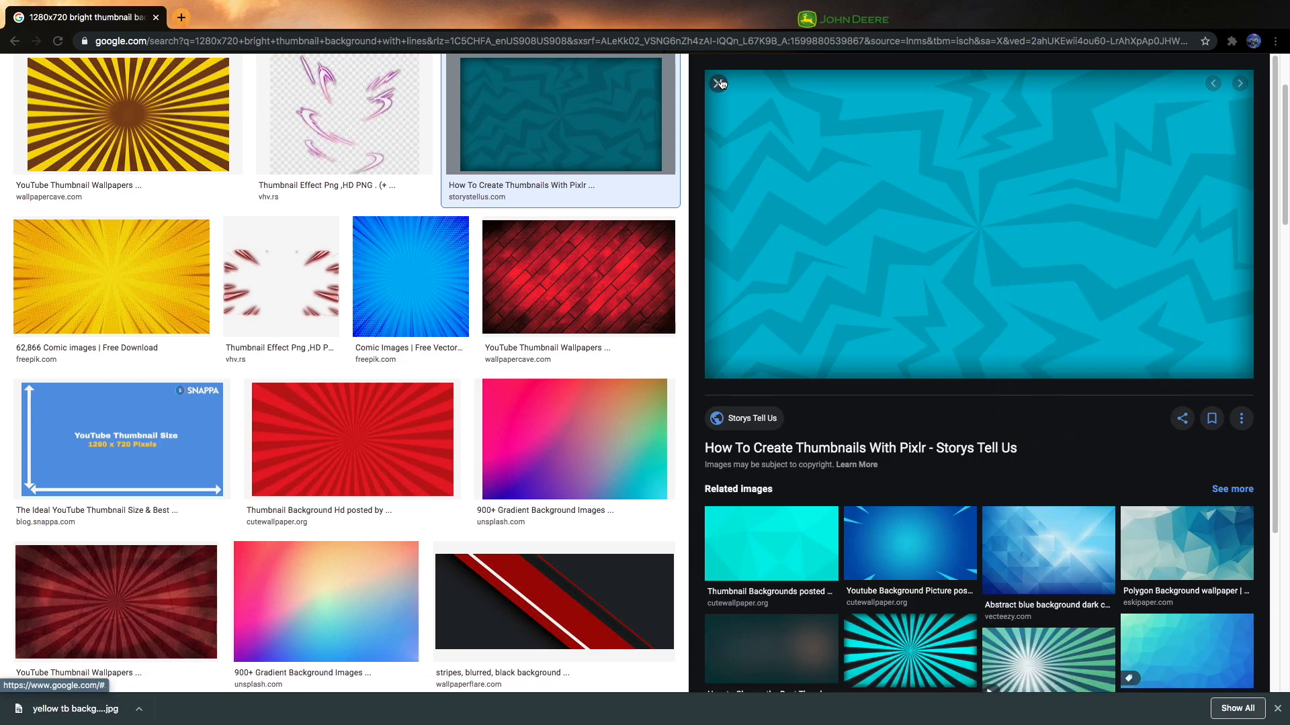
left_click(717, 83)
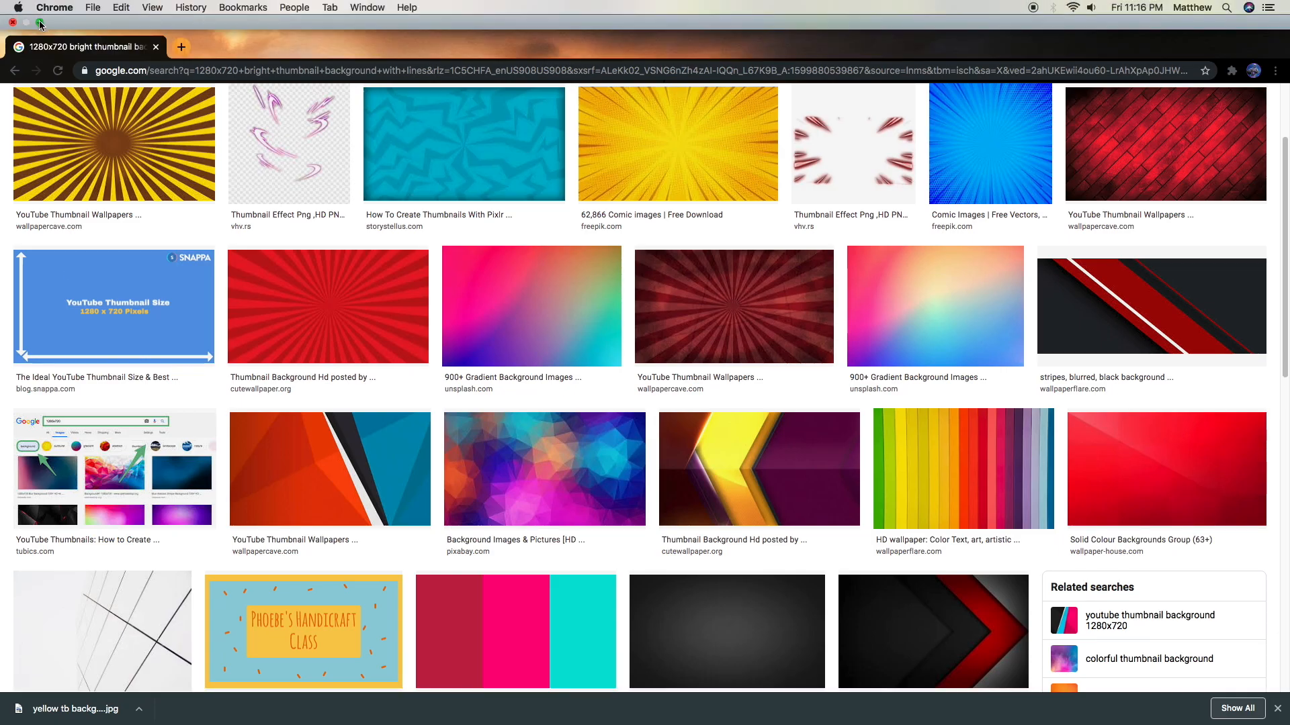
Step: Exit full screen, minimize Chrome, and narrow the Photoshop window to expose the desktop files
left_click(39, 22)
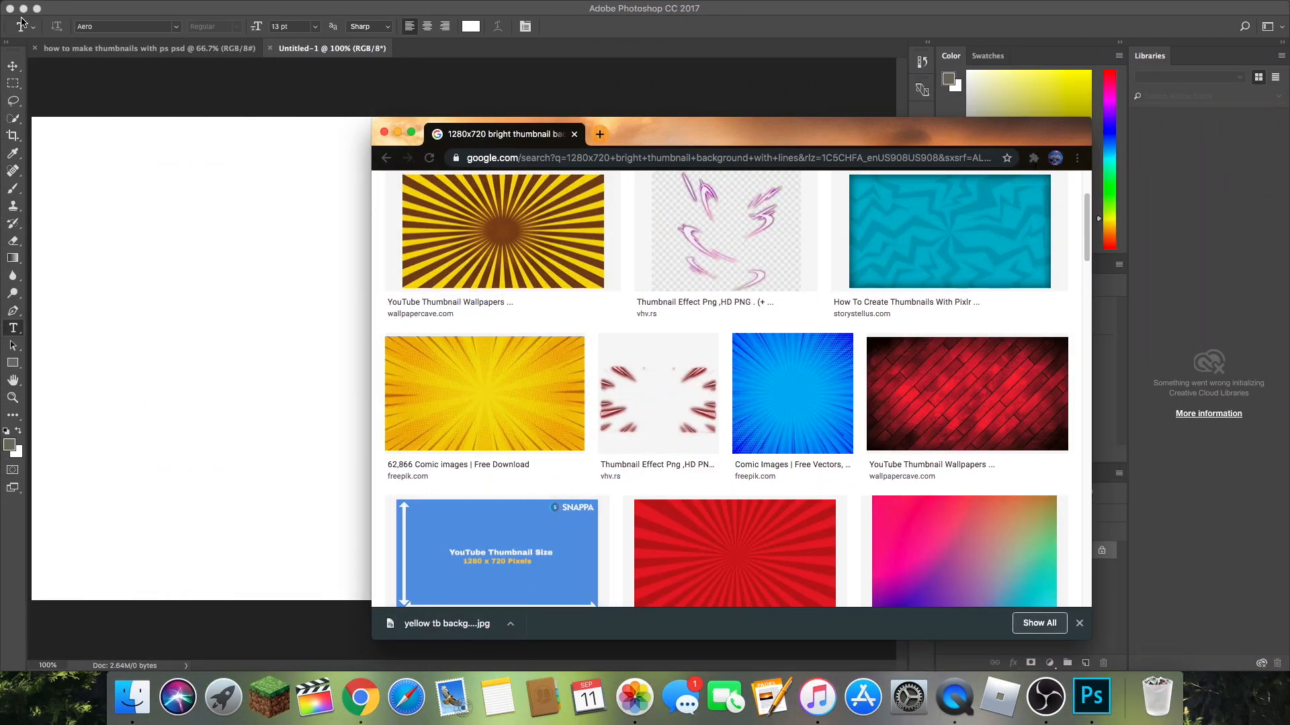
left_click(399, 139)
mouse_move(1288, 270)
left_mouse_down()
mouse_move(919, 270)
mouse_move(1285, 287)
left_mouse_up()
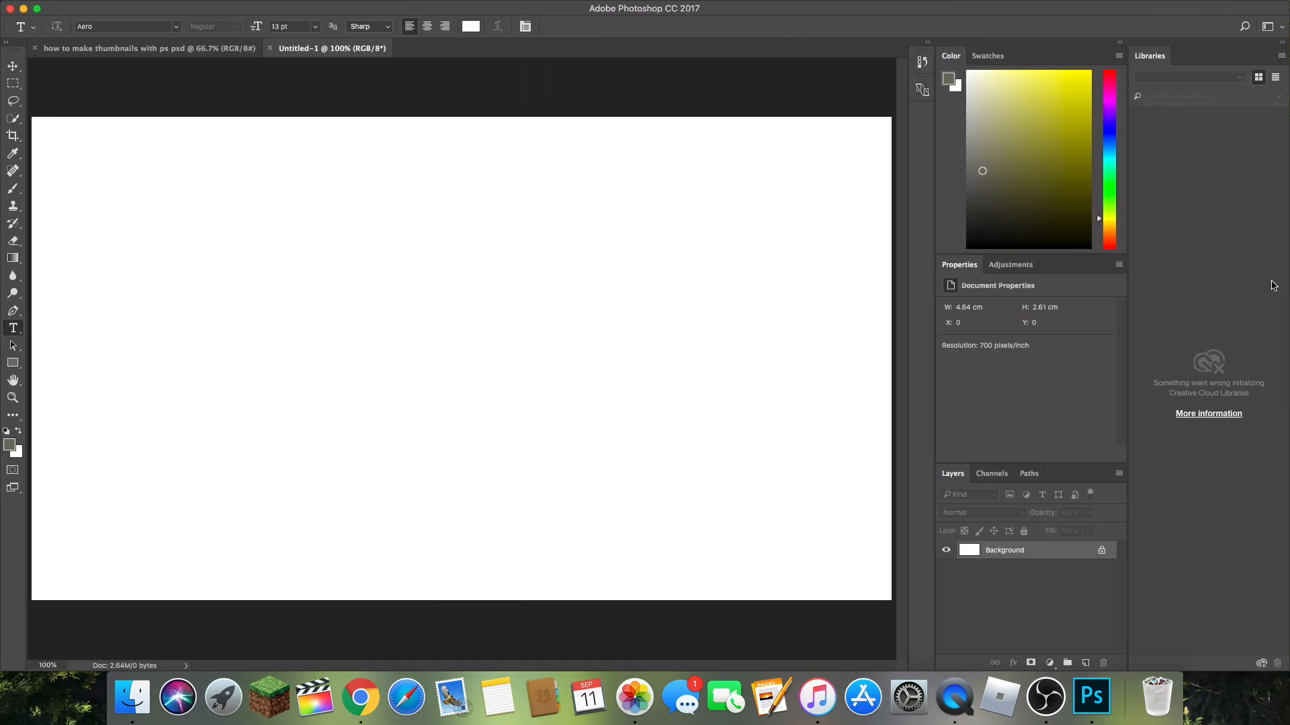
mouse_move(46, 4)
left_click_drag(1285, 373, 894, 373)
Step: Move the blue background image from the Downloads folder onto the desktop and close the Finder window
left_click(132, 699)
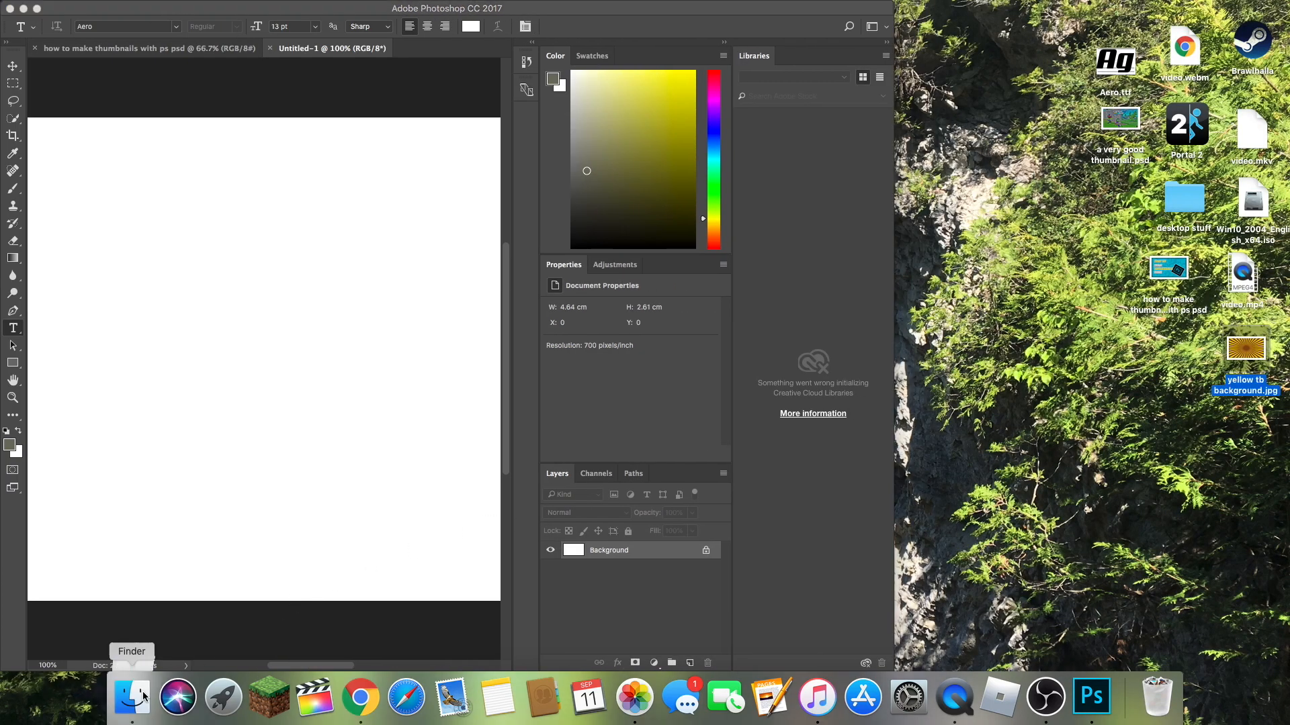
left_click_drag(679, 206, 1172, 359)
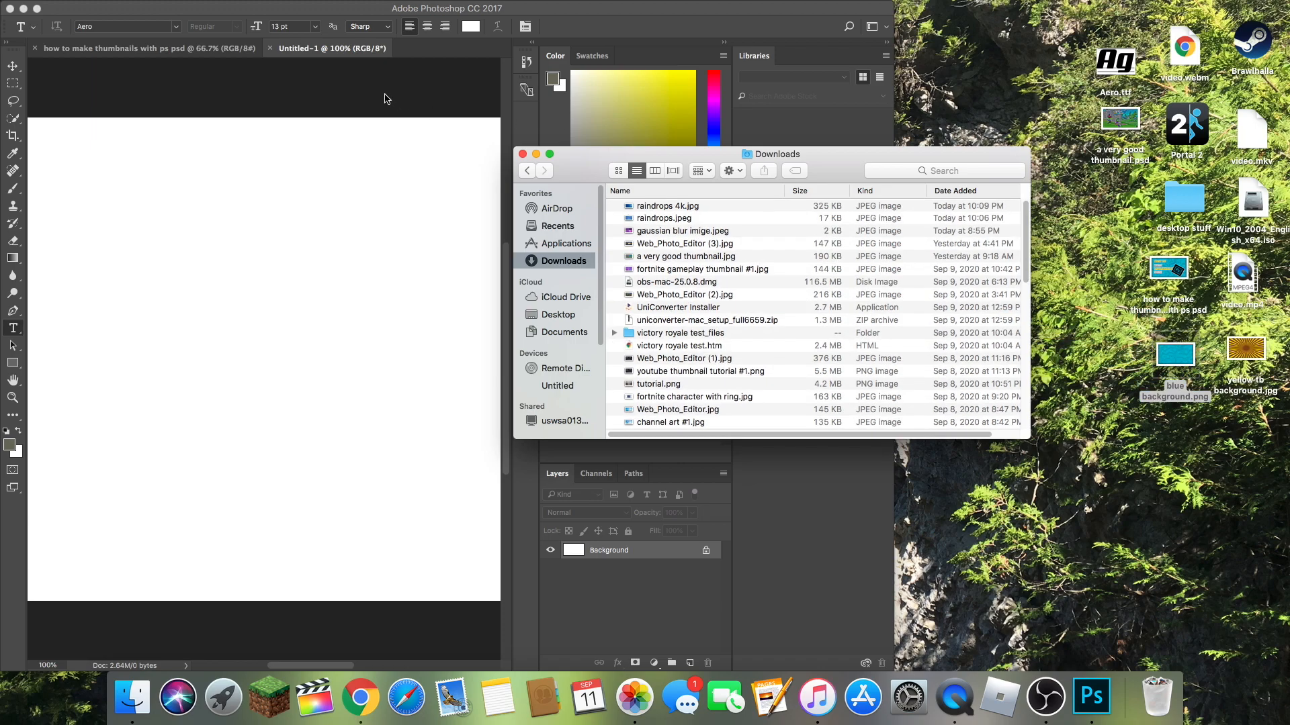
left_click(522, 153)
Step: Place blue background.png in the Untitled-1 document, stretch its width to 12.60%, shift it to cover the whole canvas, and commit the placement
left_click_drag(1175, 359, 299, 304)
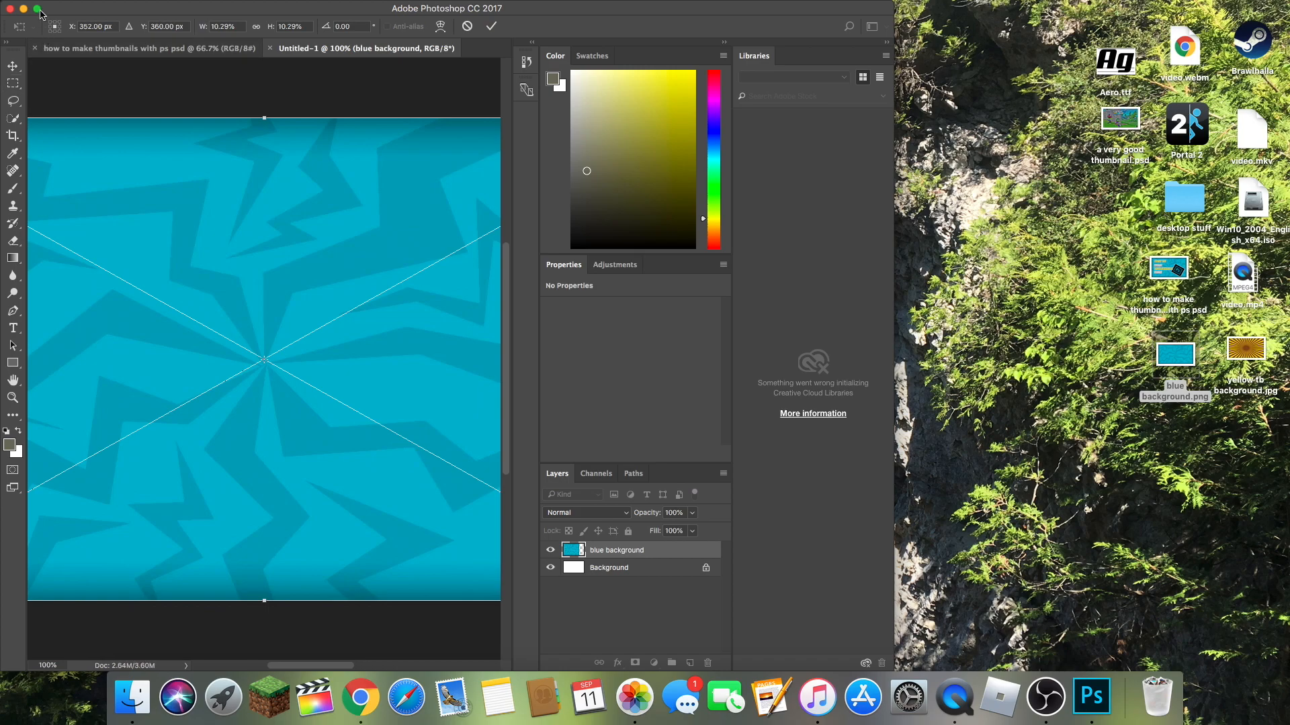
double_click(45, 12)
left_click_drag(700, 360, 891, 361)
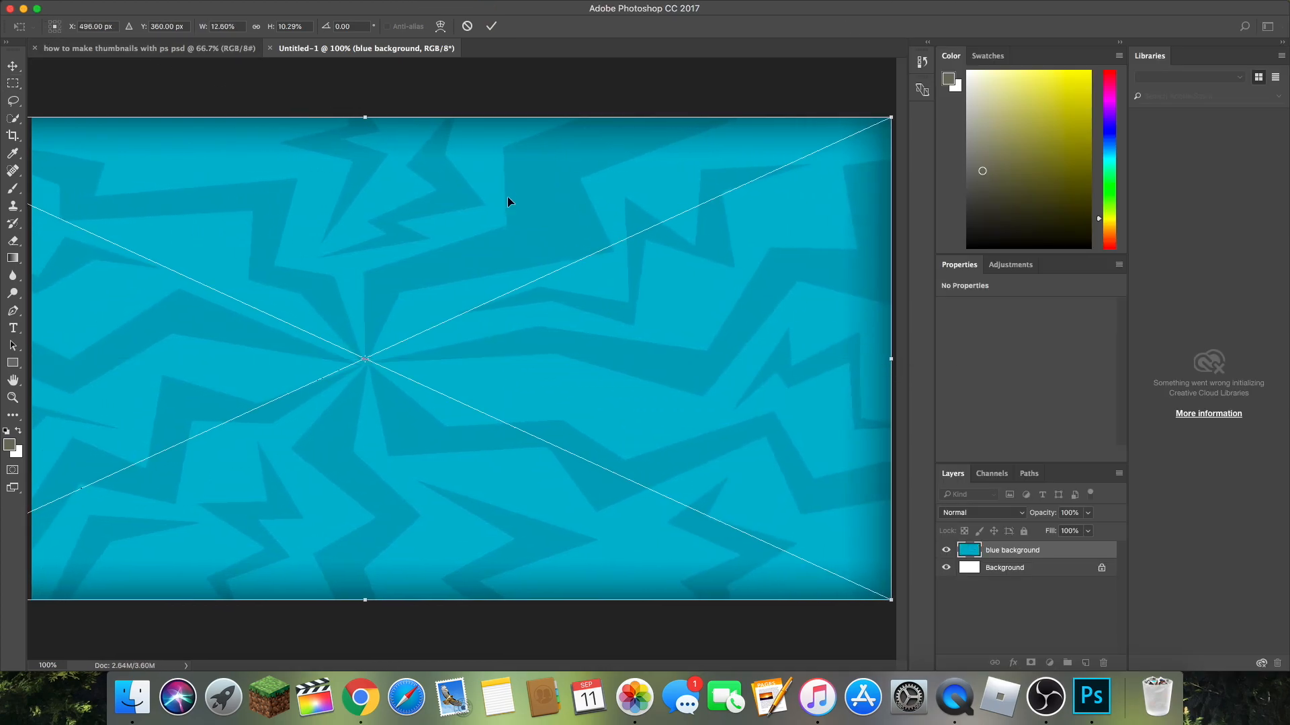
left_click_drag(364, 359, 448, 361)
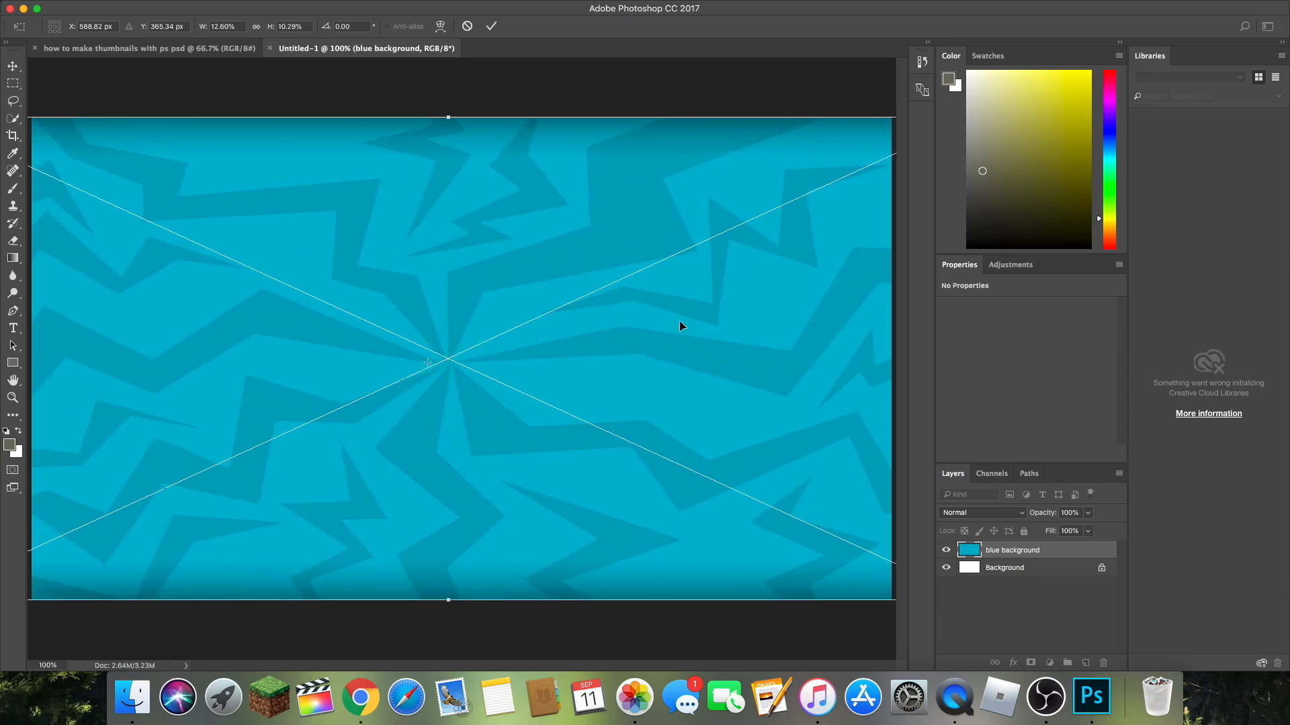
left_click(494, 25)
key("t")
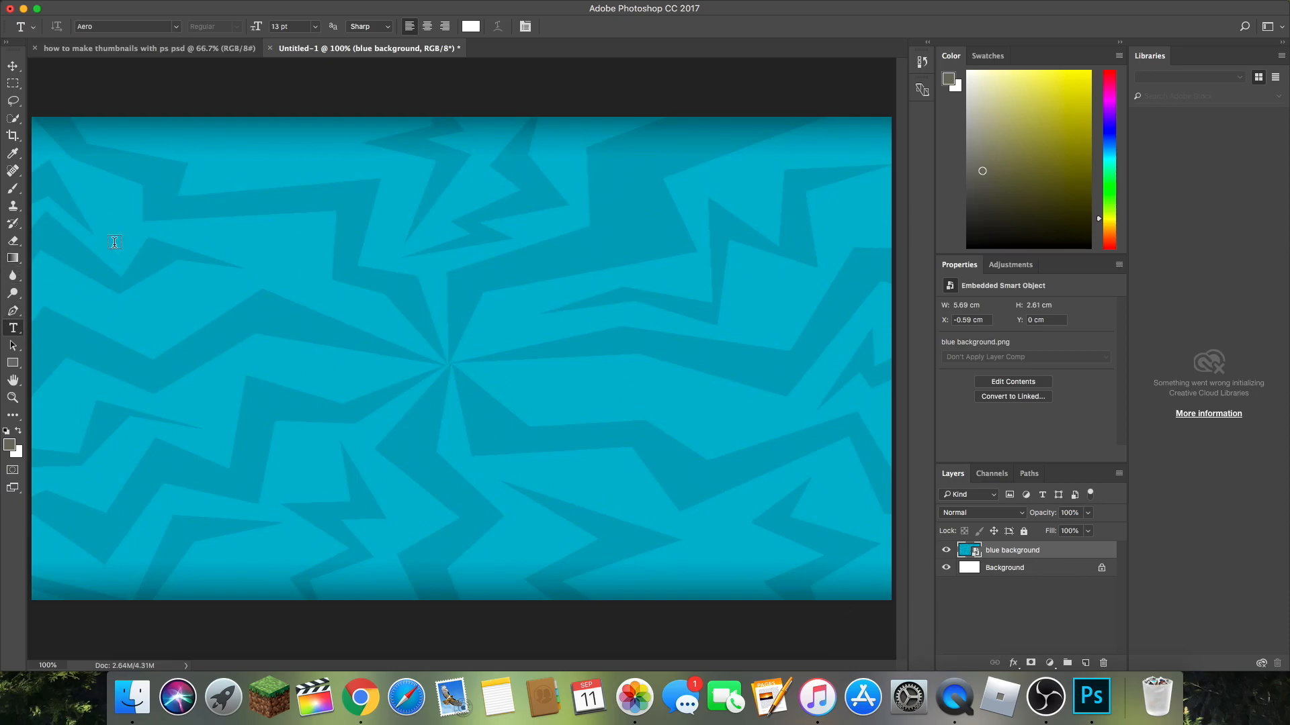
left_click(137, 236)
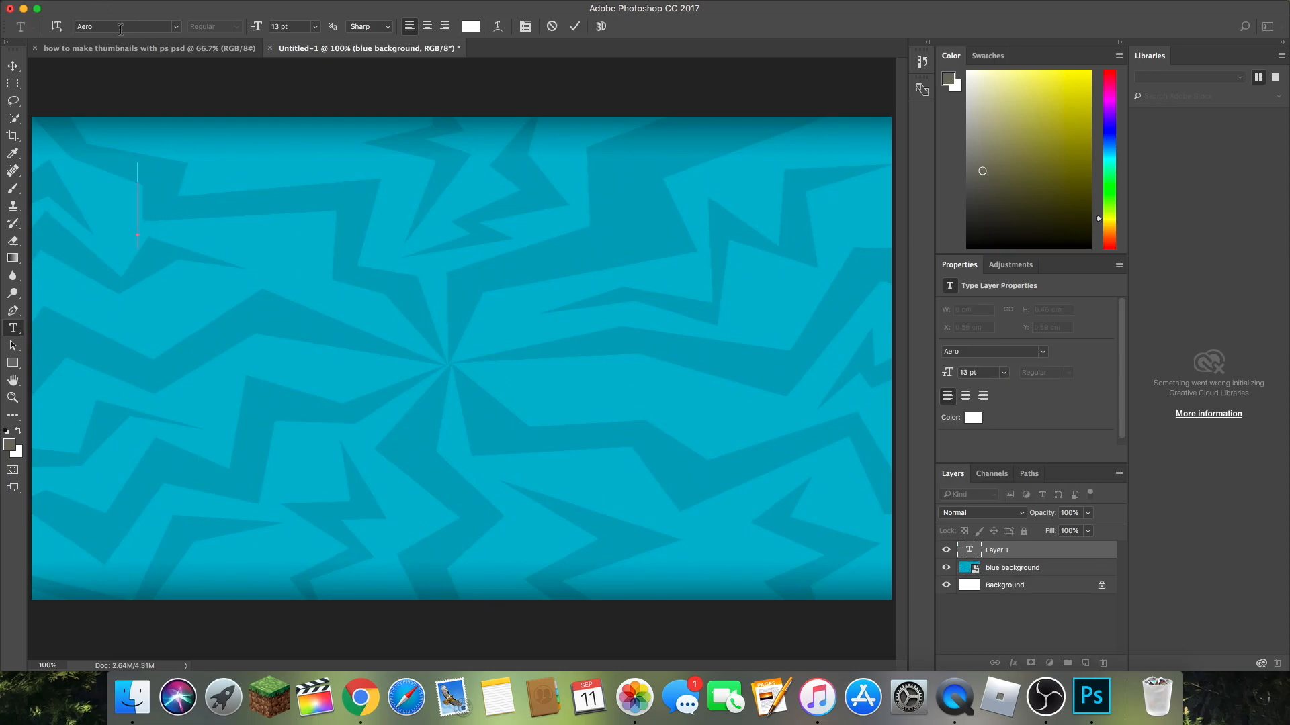
key("Escape")
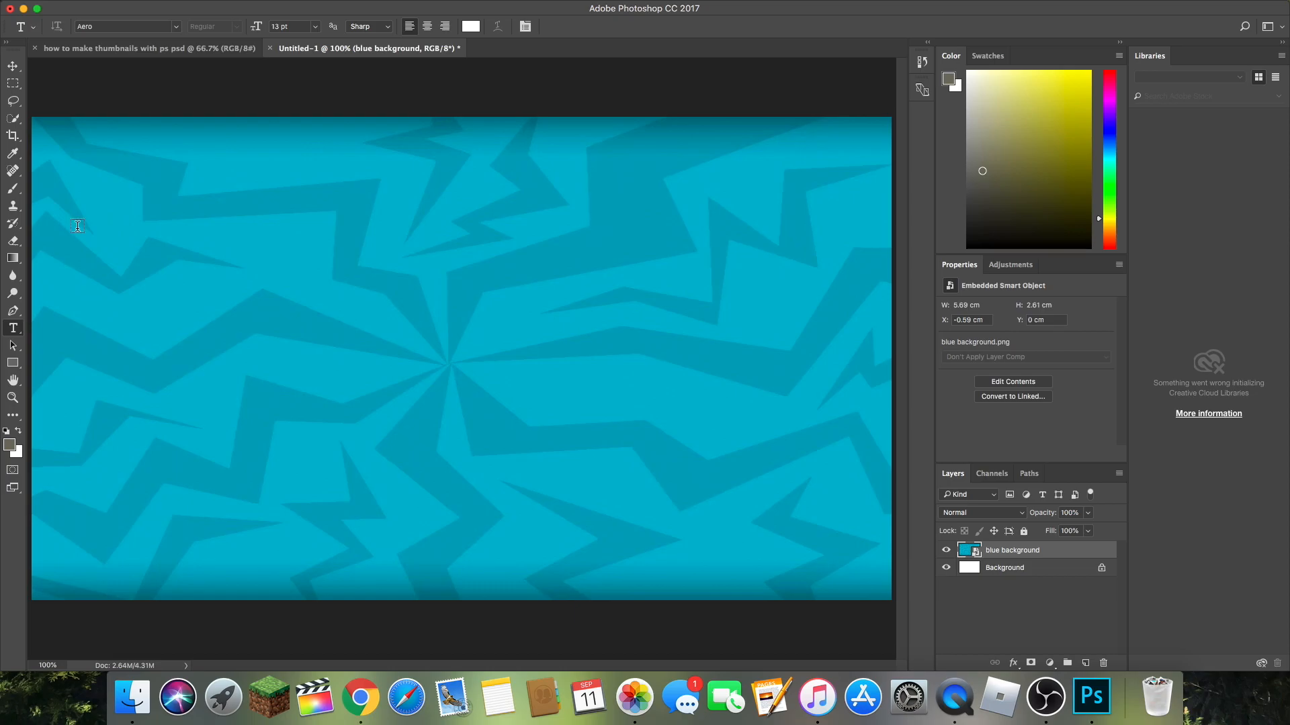
Step: Start a white 13 pt Aero text near the canvas's upper-left corner and clear the trial word GAMEPLAY
left_click(80, 228)
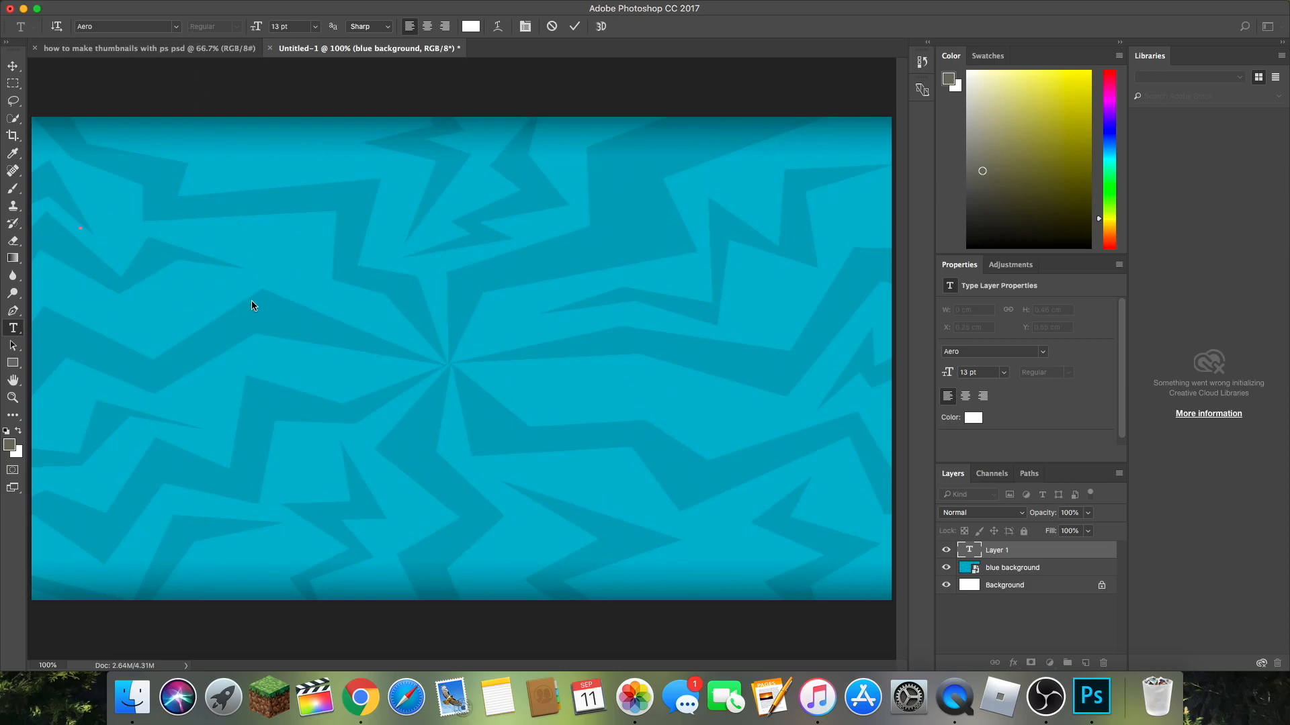
type("g")
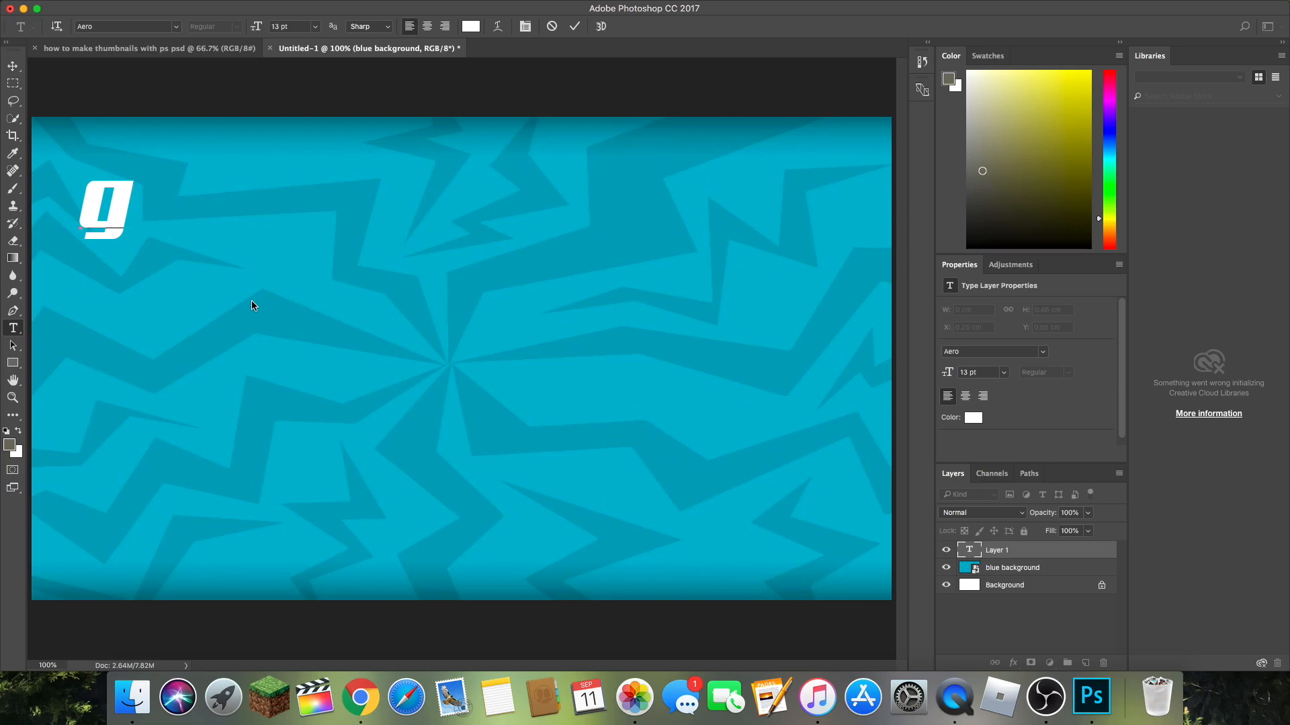
key("BackSpace")
type("S")
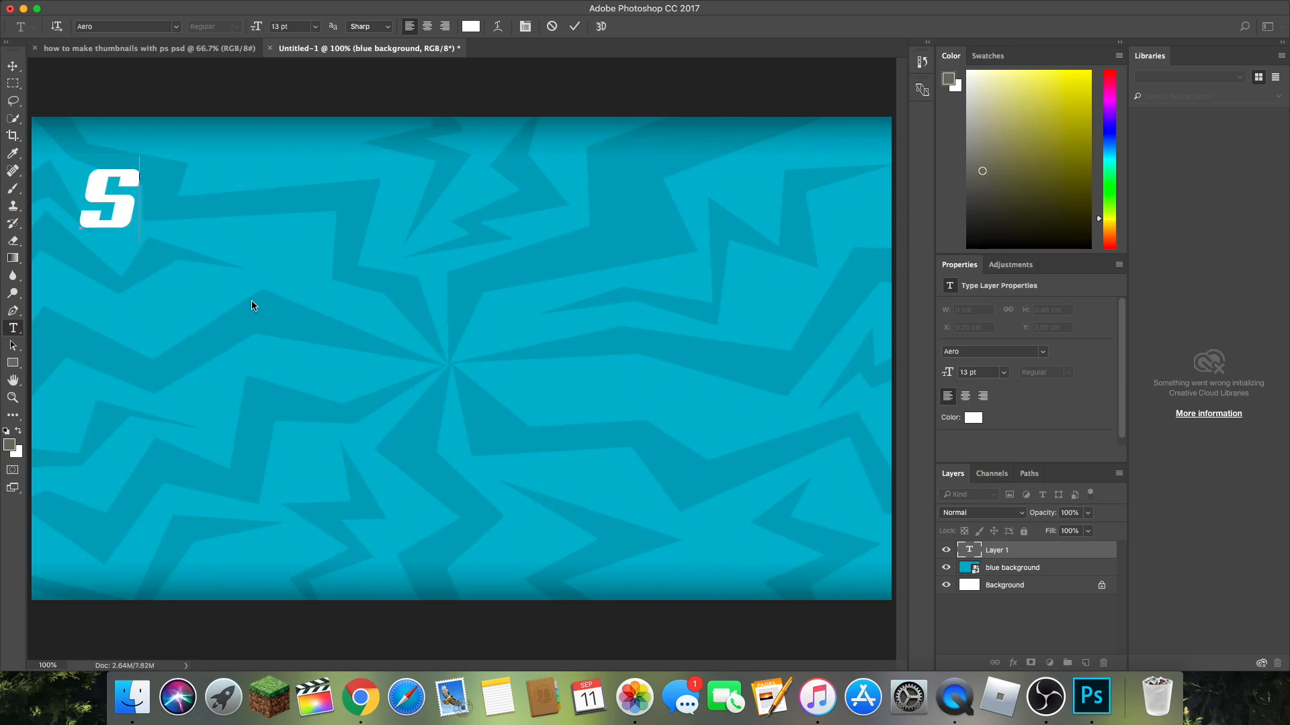
key("BackSpace")
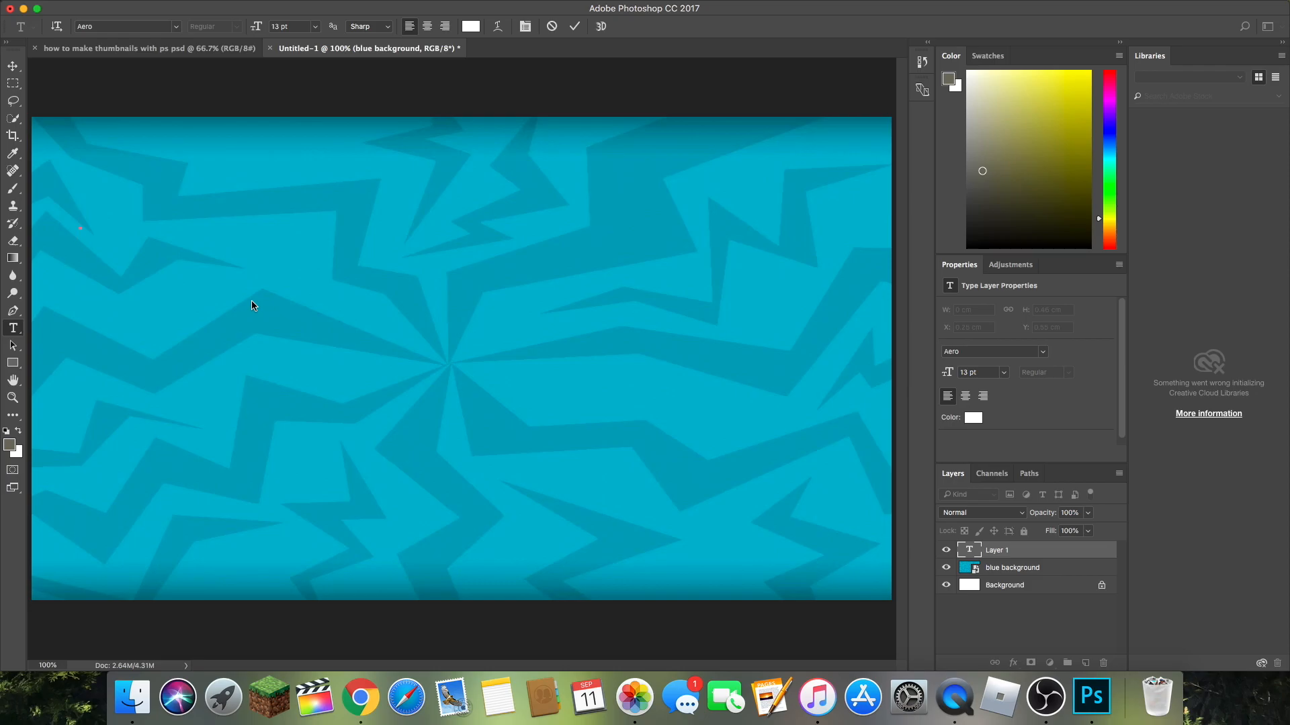
type("GMAE")
key("BackSpace")
key("BackSpace")
key("BackSpace")
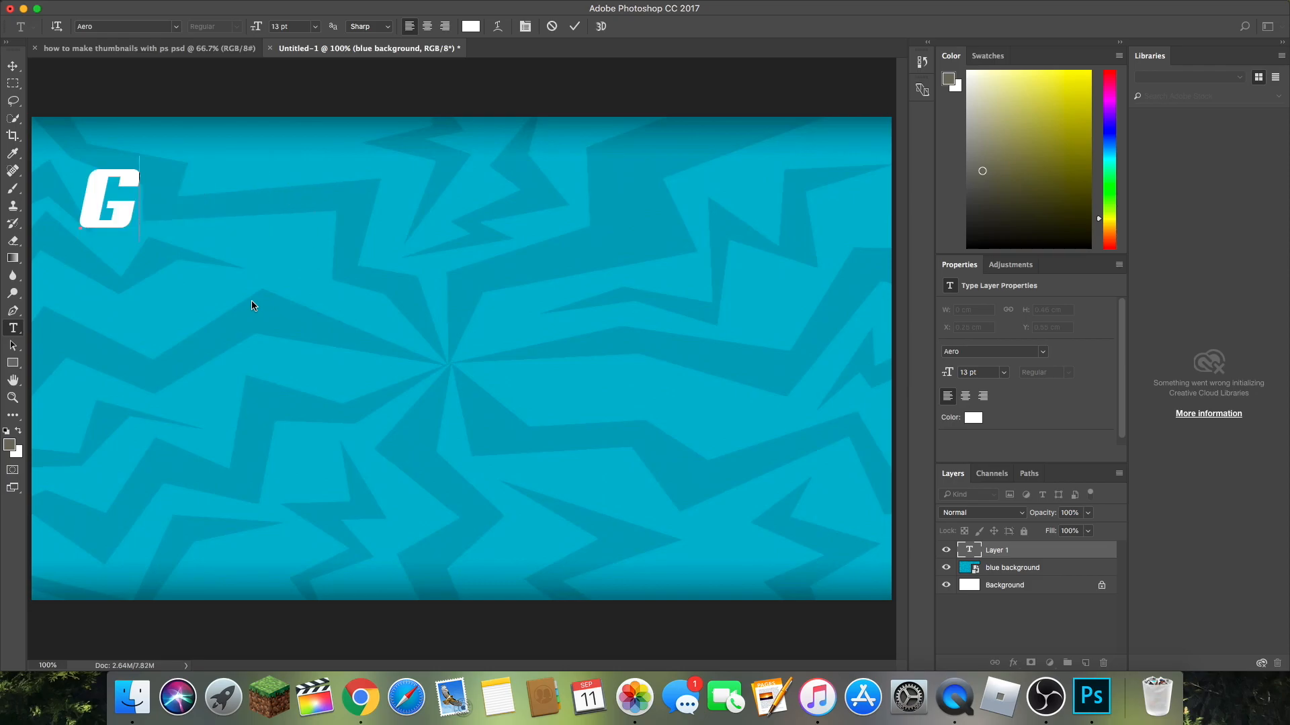
type("AMEPLAY")
key("BackSpace")
key("BackSpace")
key("BackSpace")
key("BackSpace")
key("BackSpace")
key("BackSpace")
key("BackSpace")
key("BackSpace")
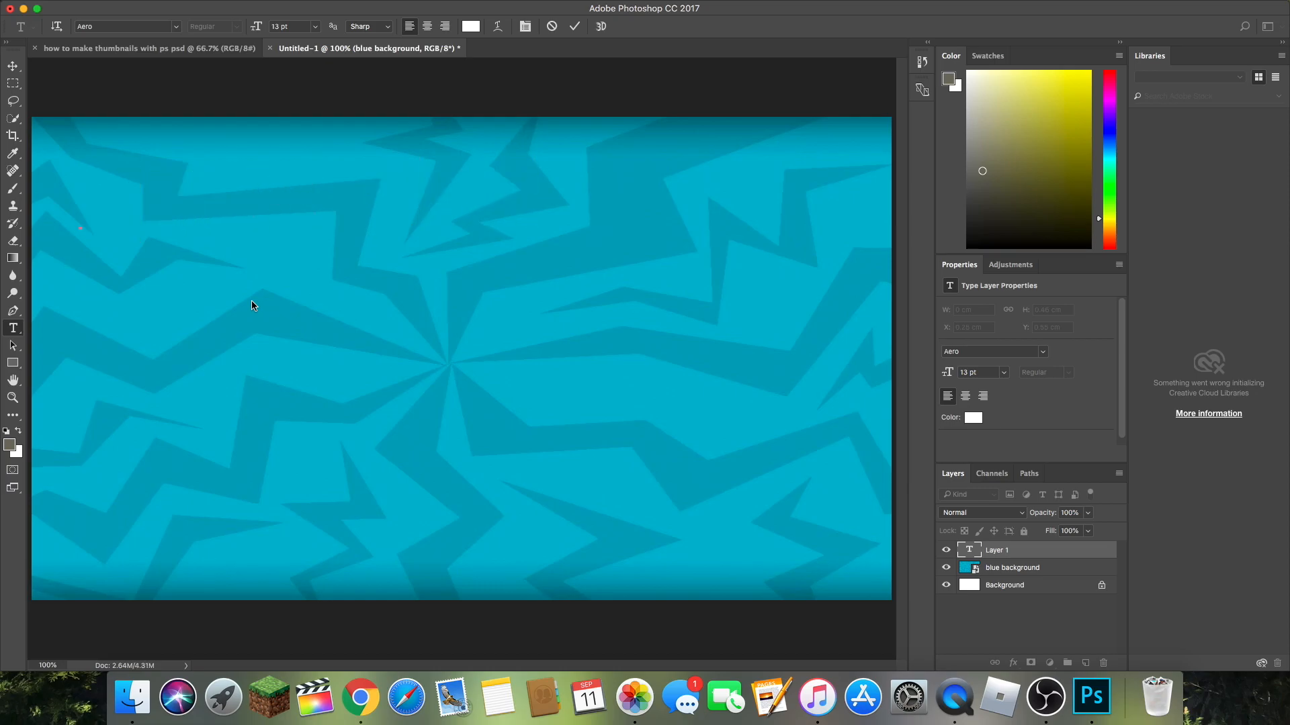
Step: Enter the title text on two lines: PS on the first and TUTORIAL on the second
type("PS")
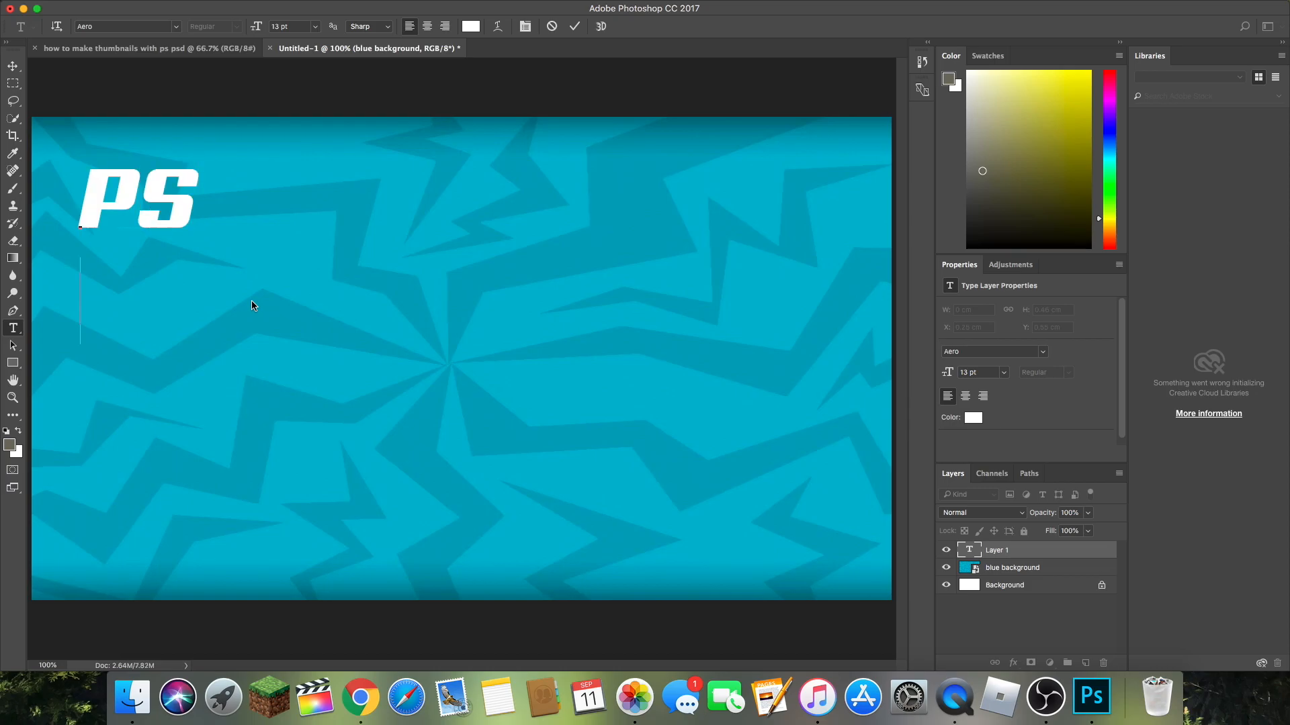
type("S")
key("BackSpace")
type("TUTORIA;")
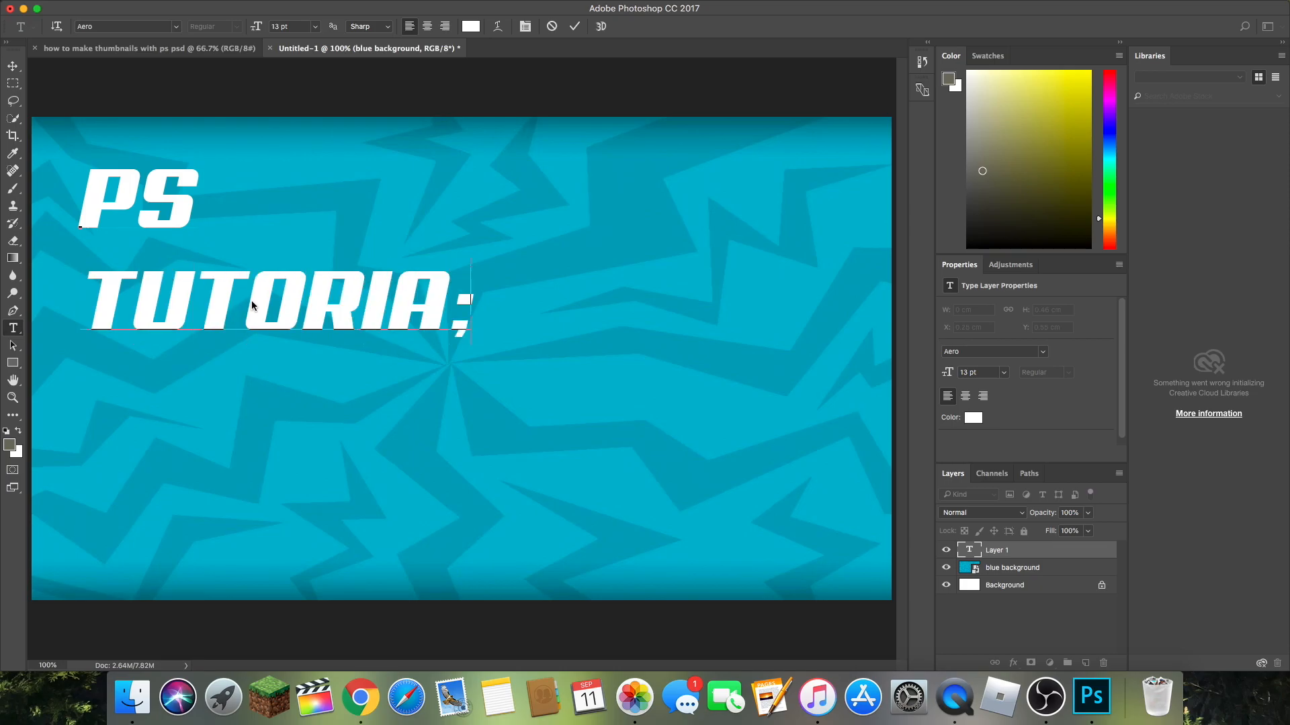
key("BackSpace")
type("L")
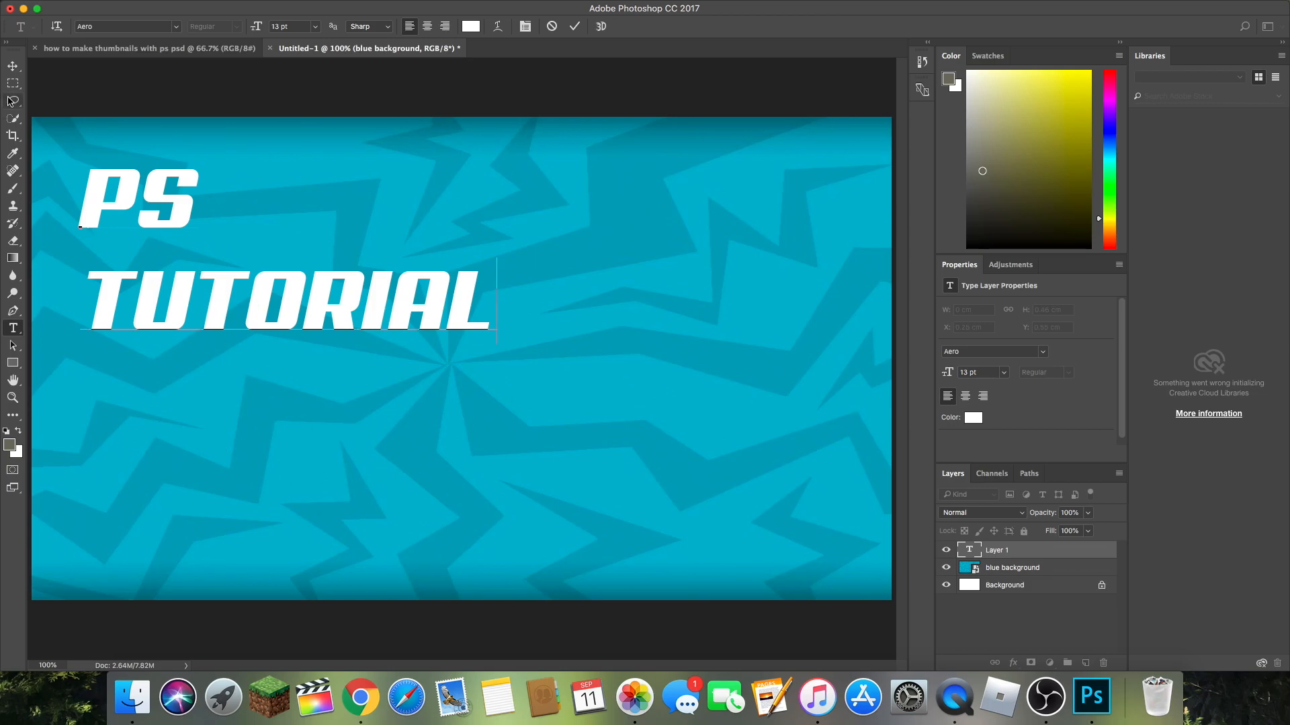
Step: Move the title toward the canvas's left edge and a little lower, at about X 0.11 cm, Y 0.36 cm, and indent PS with a leading space
left_click(13, 66)
left_click_drag(262, 294, 238, 302)
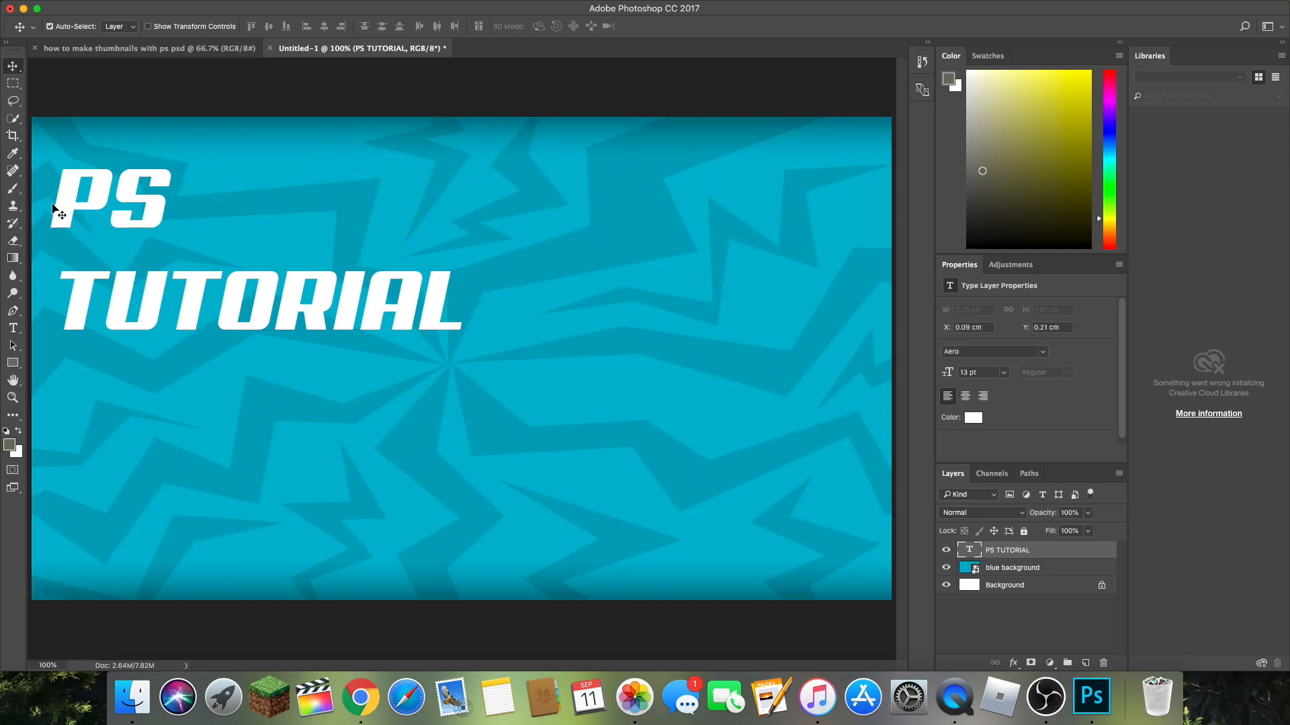
key("t")
left_click(55, 190)
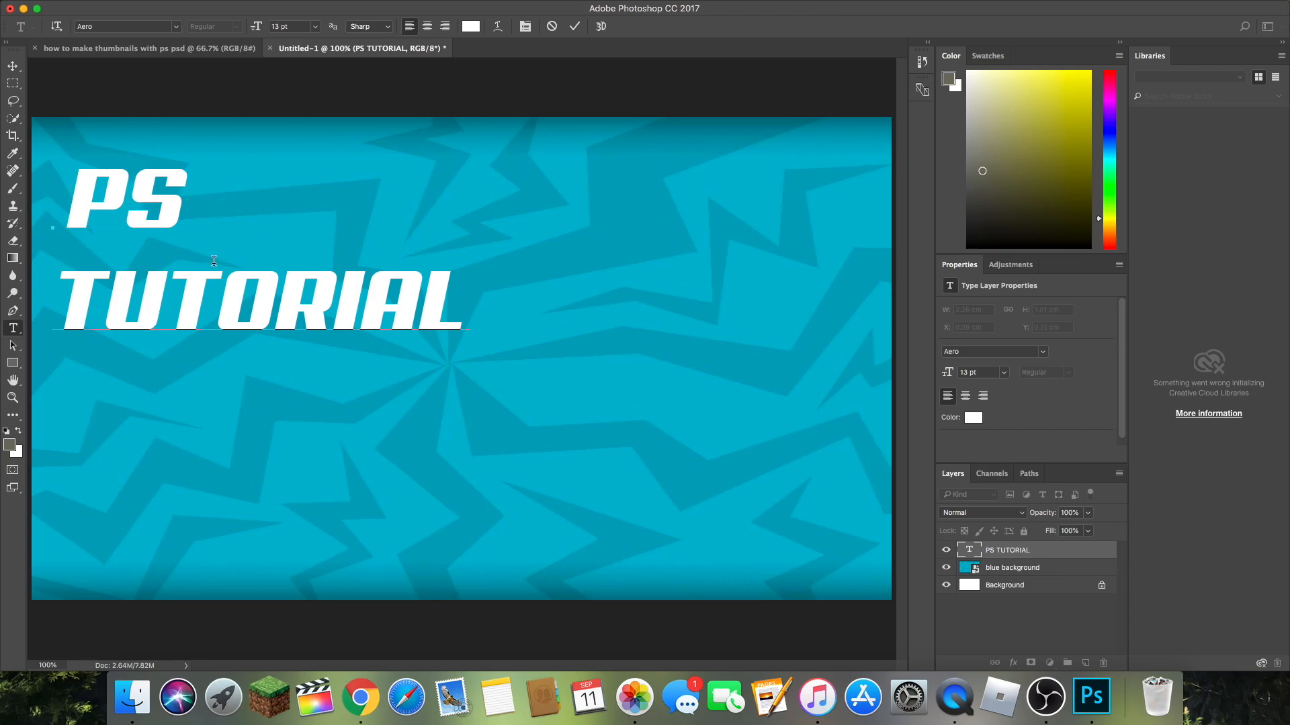
left_click(12, 66)
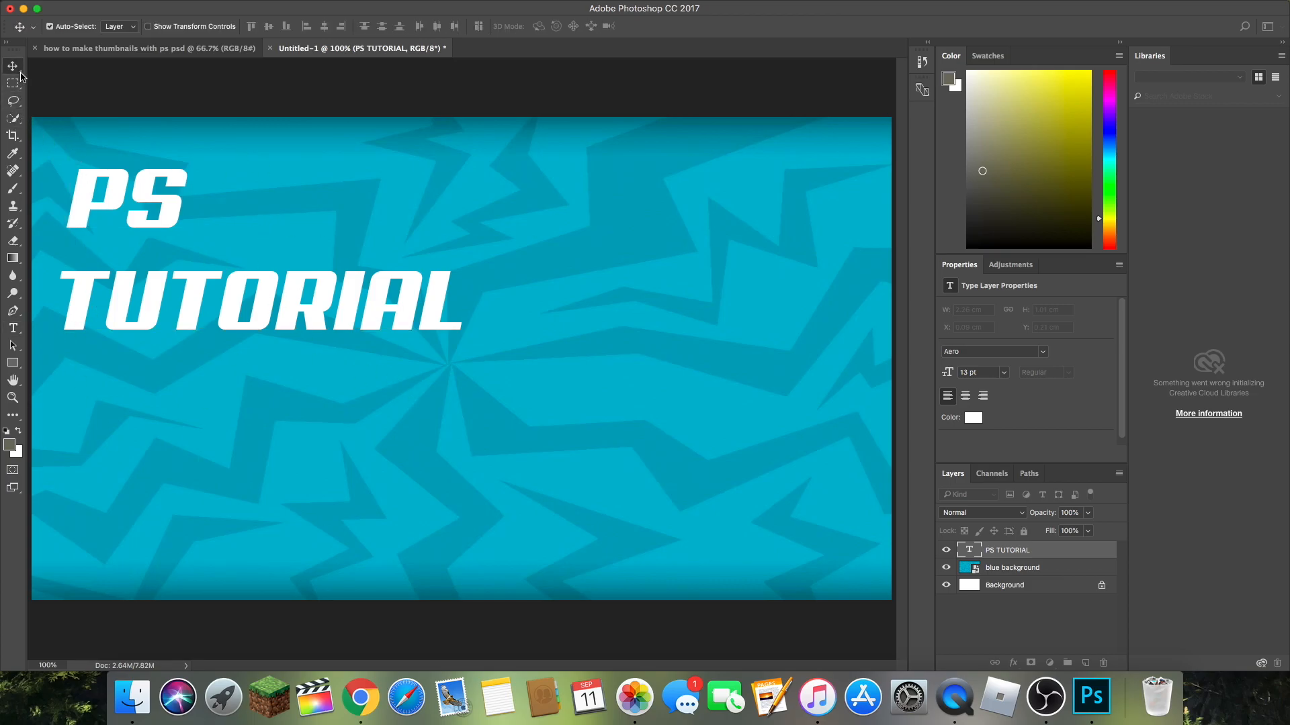
left_click_drag(176, 297, 179, 328)
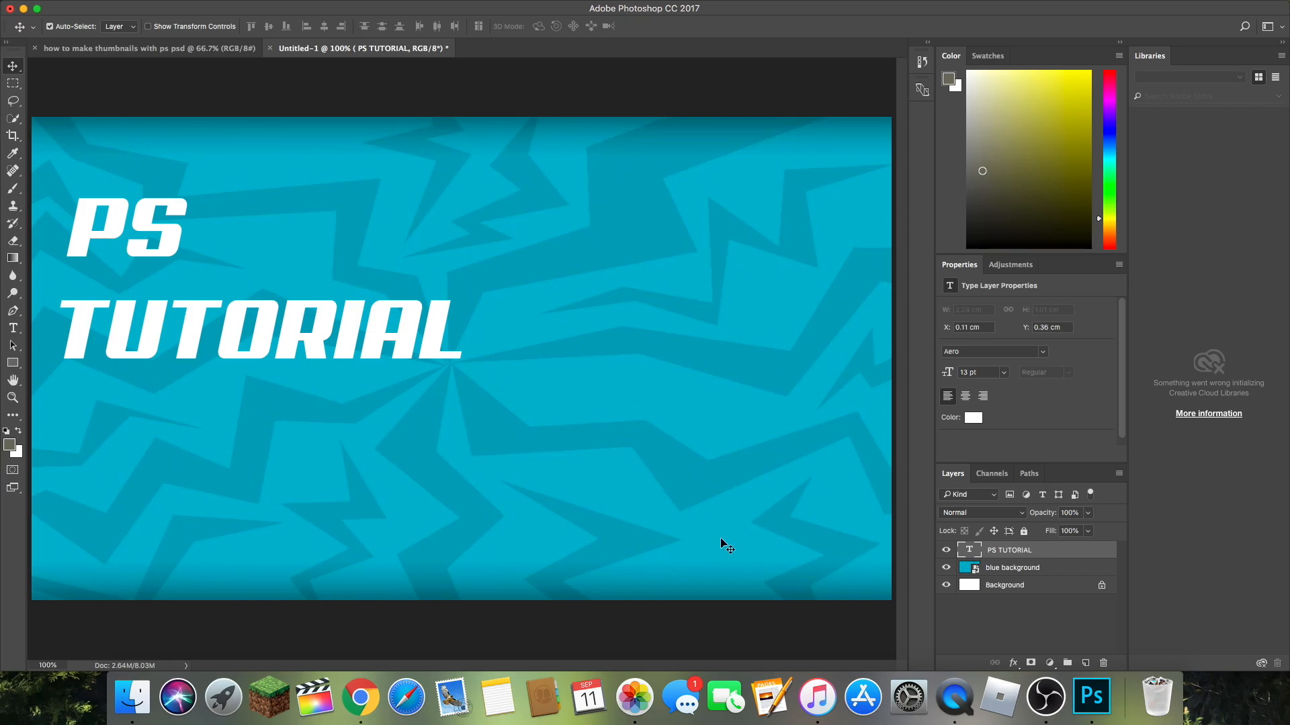
Step: Open the layer style of the PS TUTORIAL text and enable Drop Shadow, leaving Bevel & Emboss and Outer Glow off
double_click(1050, 557)
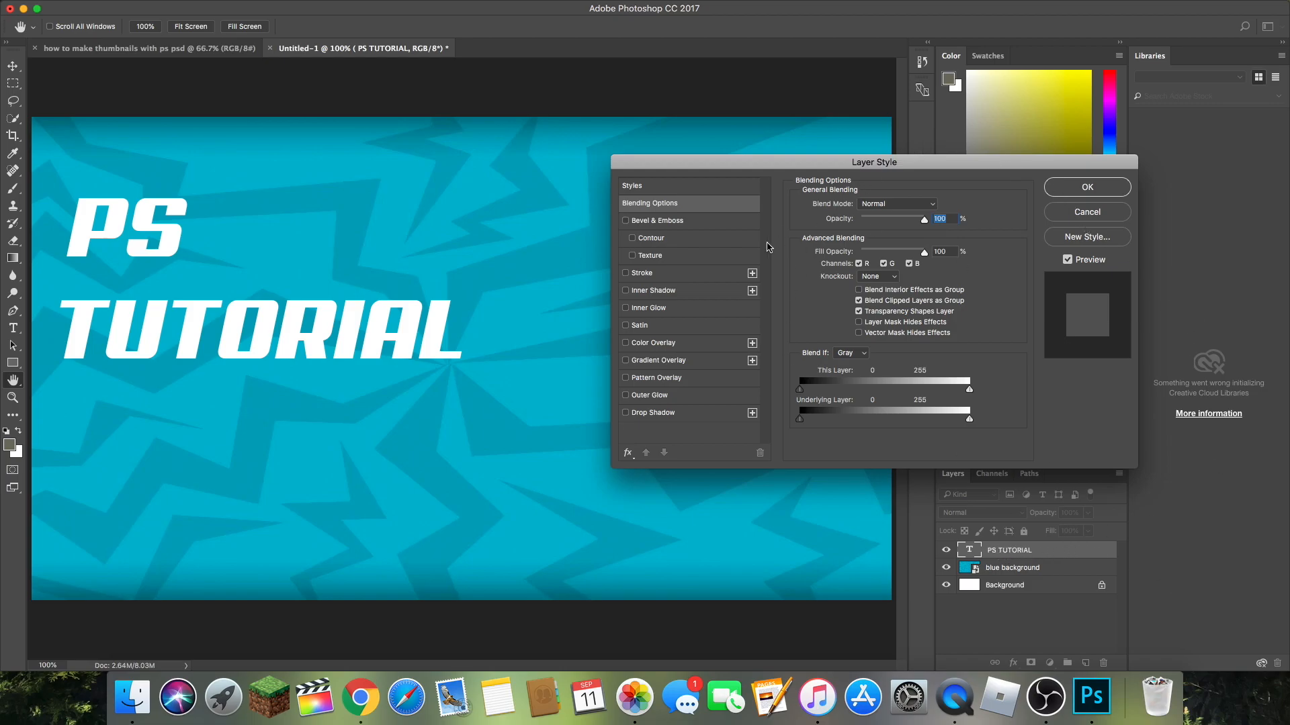
left_click(647, 395)
left_click(632, 256)
left_click(633, 256)
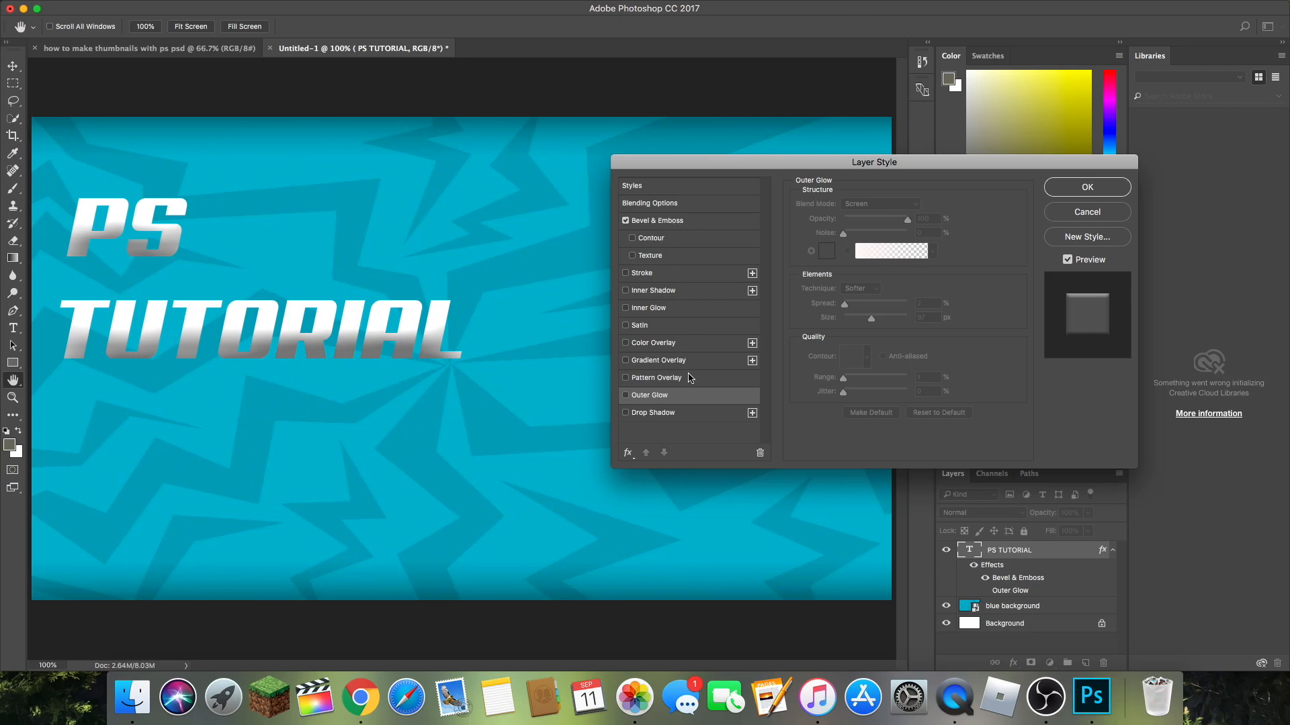
left_click(695, 417)
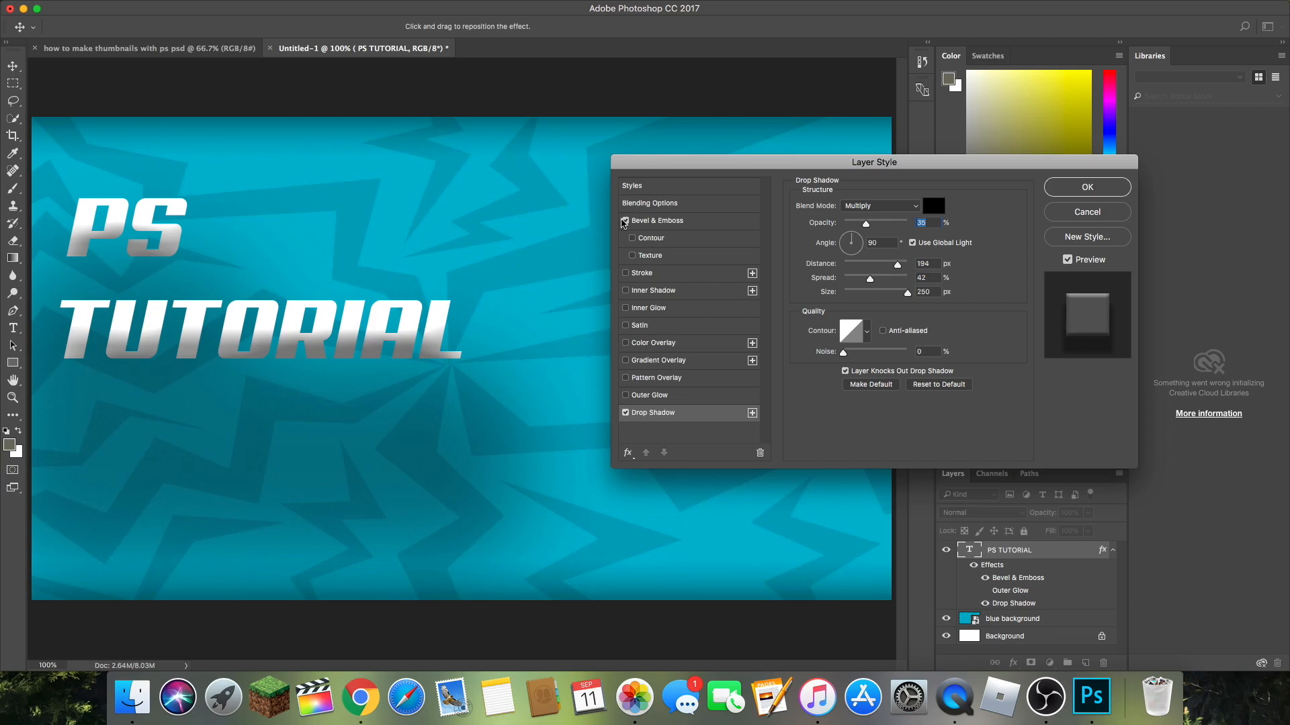
left_click(624, 222)
left_click(625, 221)
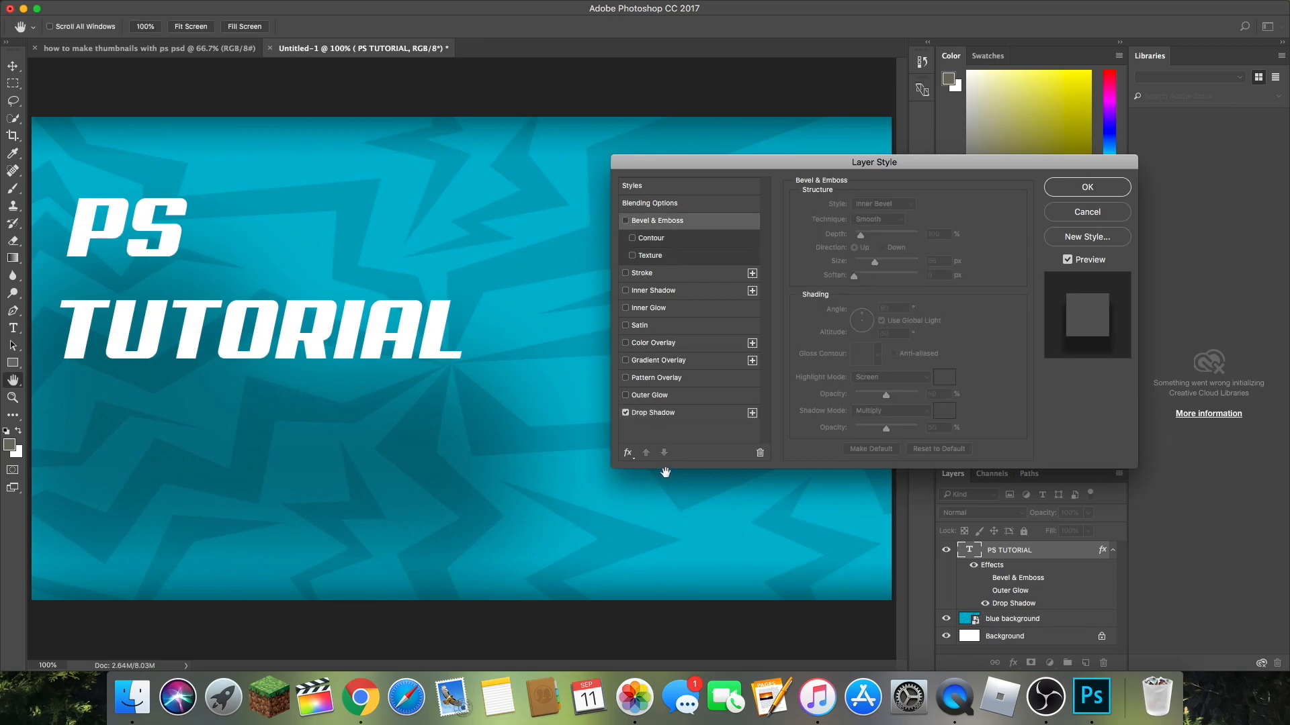
left_click(640, 417)
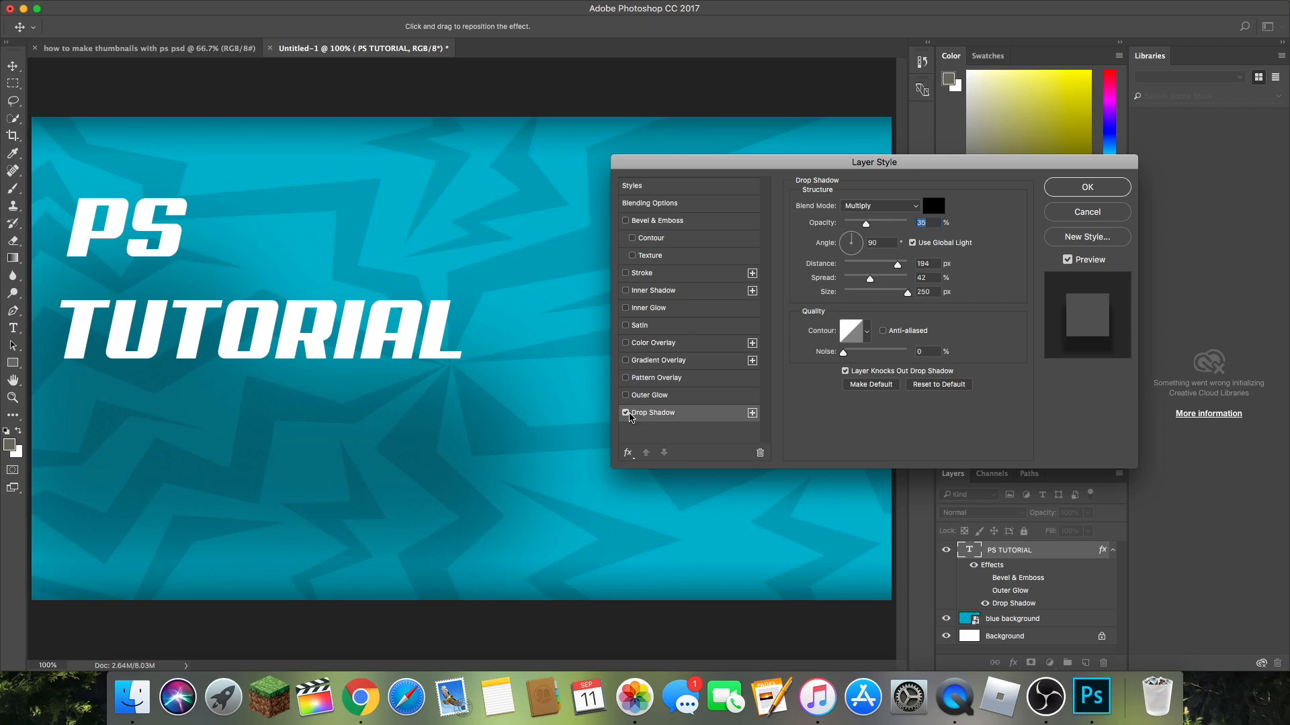
Step: Set the title's drop shadow to 35% opacity, 151 px distance, 49% spread and 49 px size, and apply the style without a gradient overlay
mouse_move(866, 220)
left_mouse_down()
mouse_move(918, 235)
mouse_move(853, 240)
left_mouse_up()
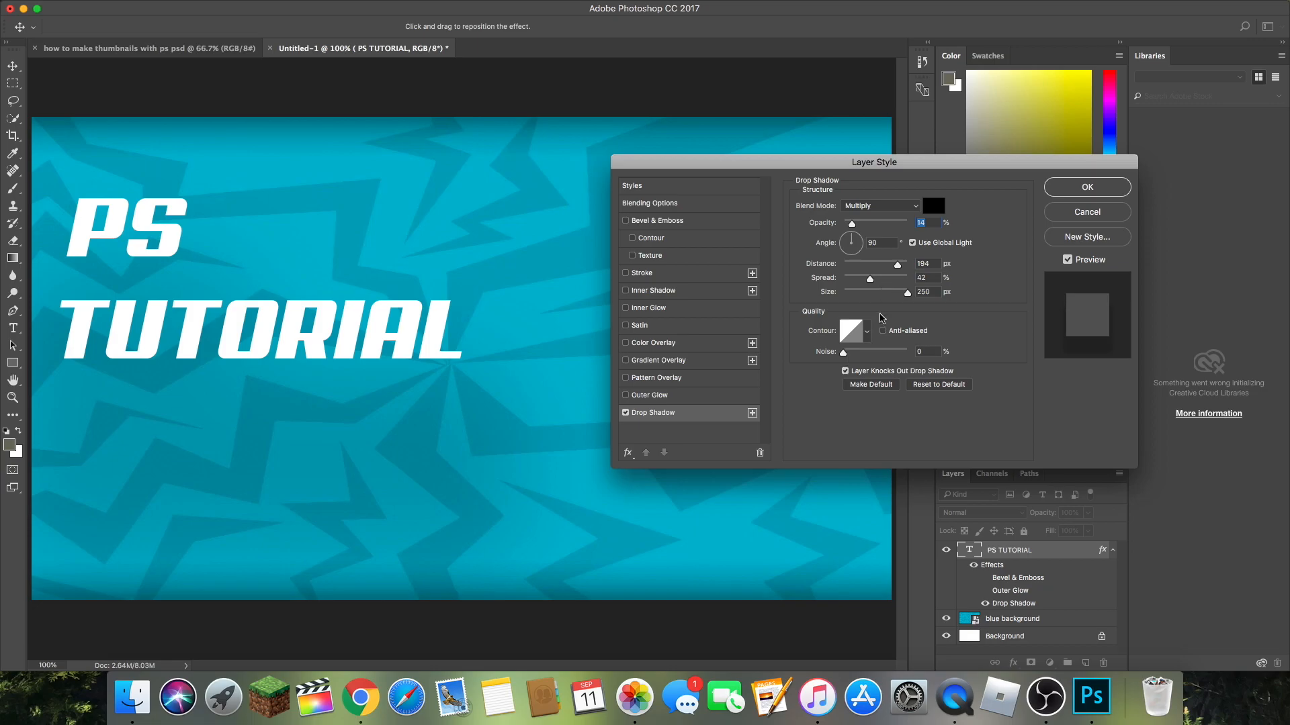
left_click_drag(906, 296, 860, 294)
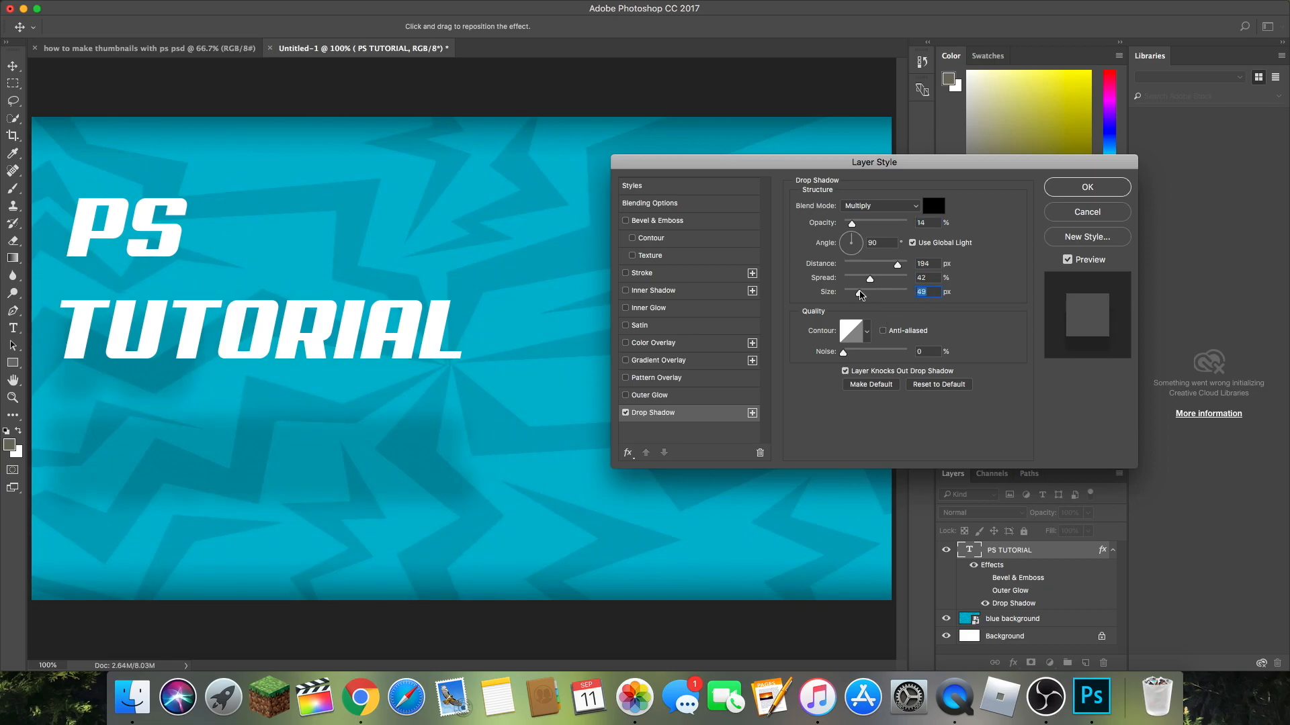
left_click_drag(852, 224, 865, 224)
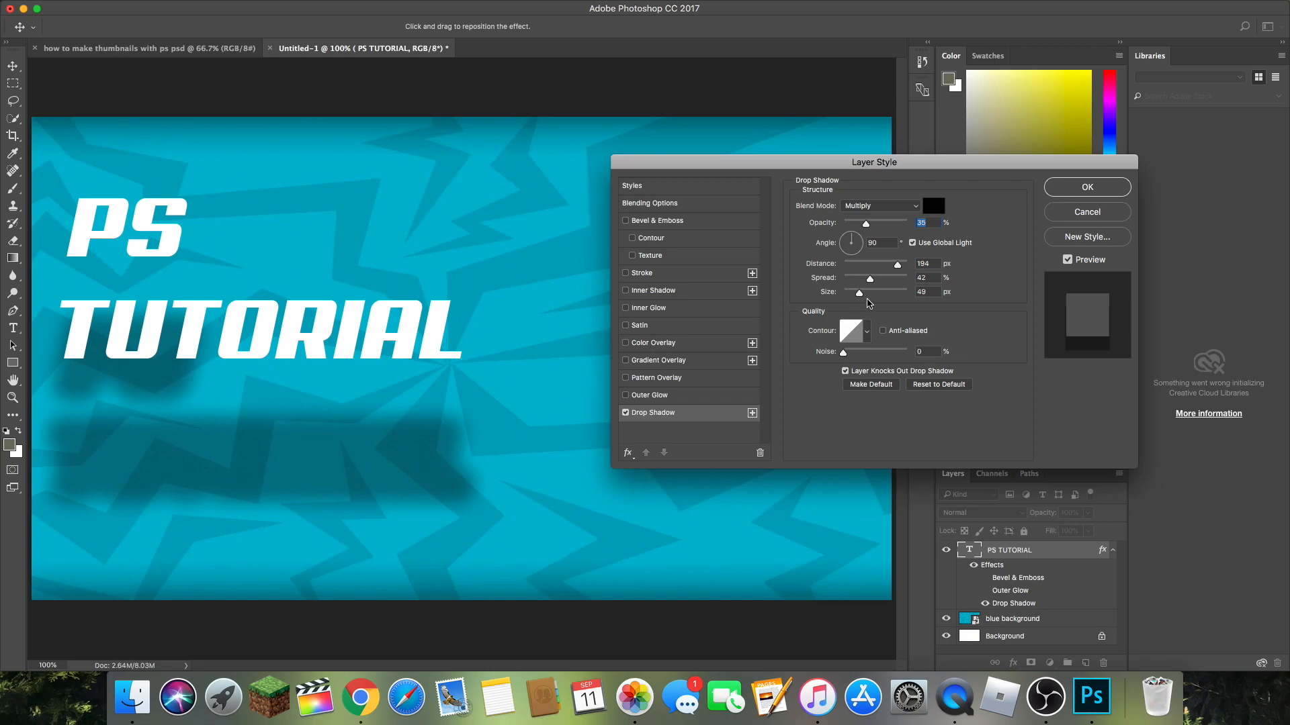
left_click_drag(870, 280, 896, 266)
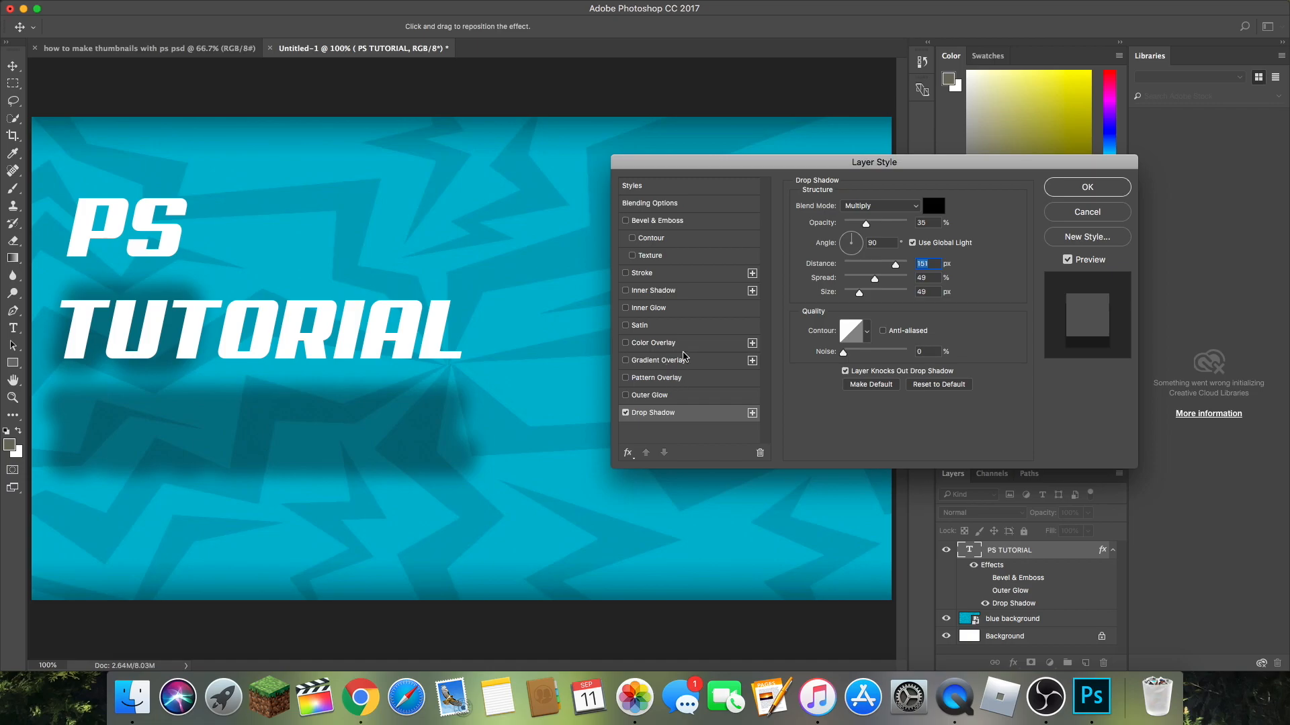
left_click(683, 361)
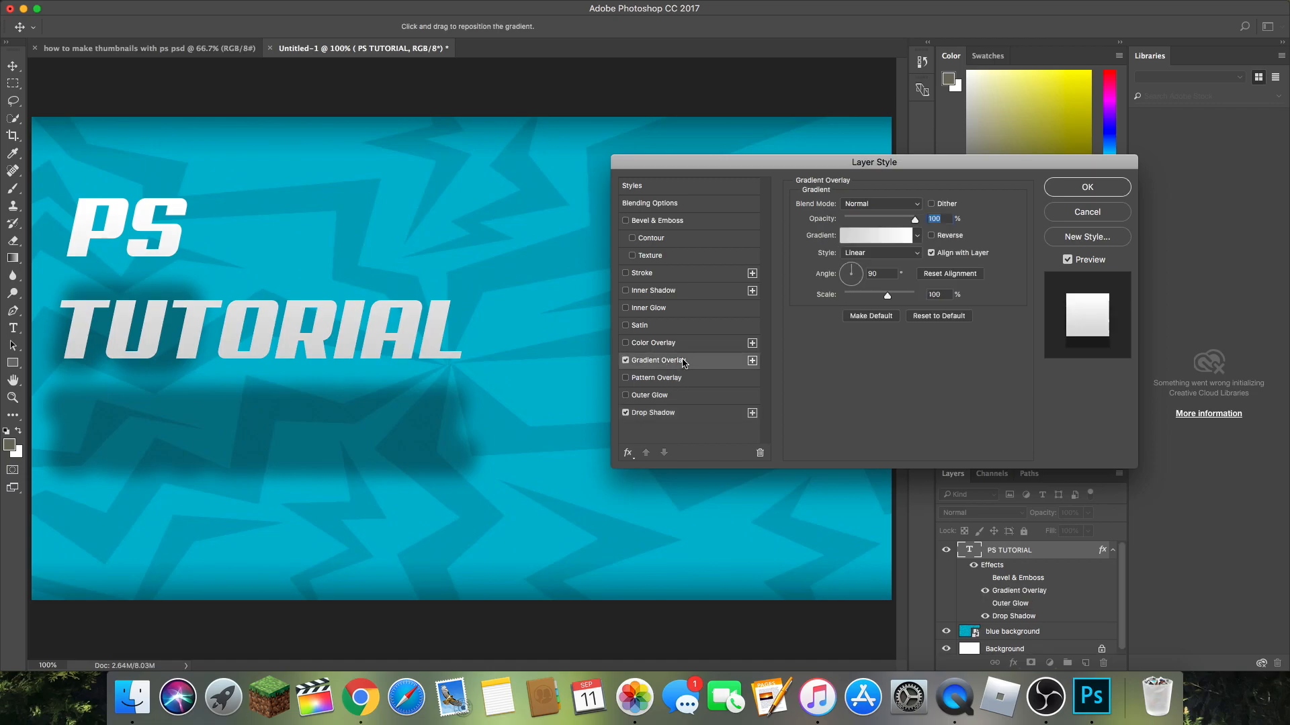
left_click(626, 361)
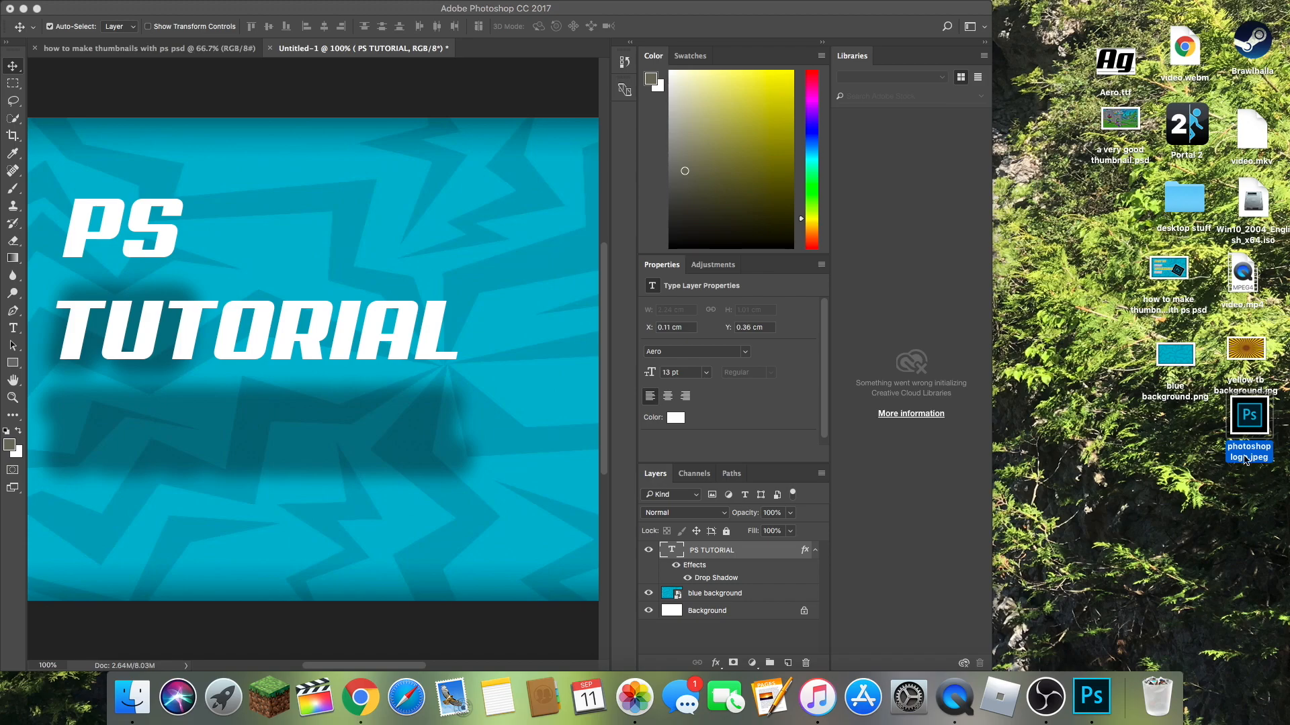
Step: Move photoshop logo.jpeg to the desktop corner beside the Trash and widen the Photoshop window to fill the screen
left_click_drag(1253, 420, 1242, 690)
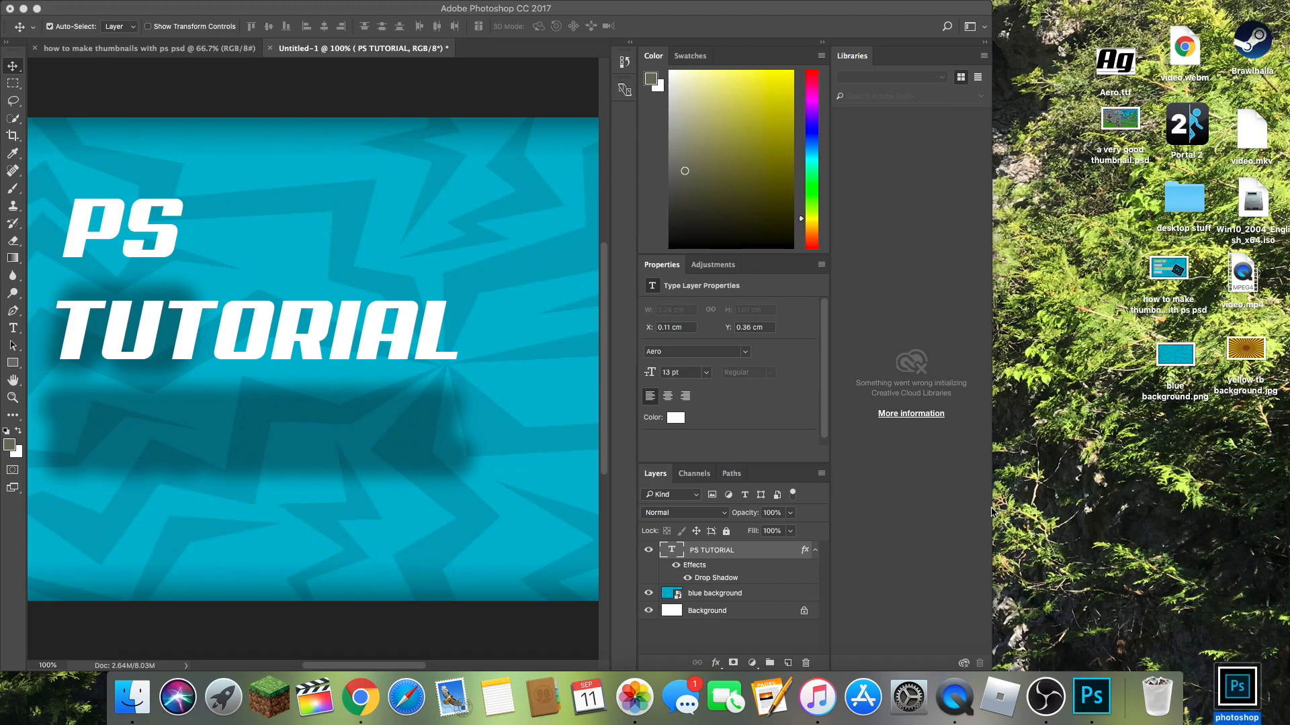
left_click(991, 510)
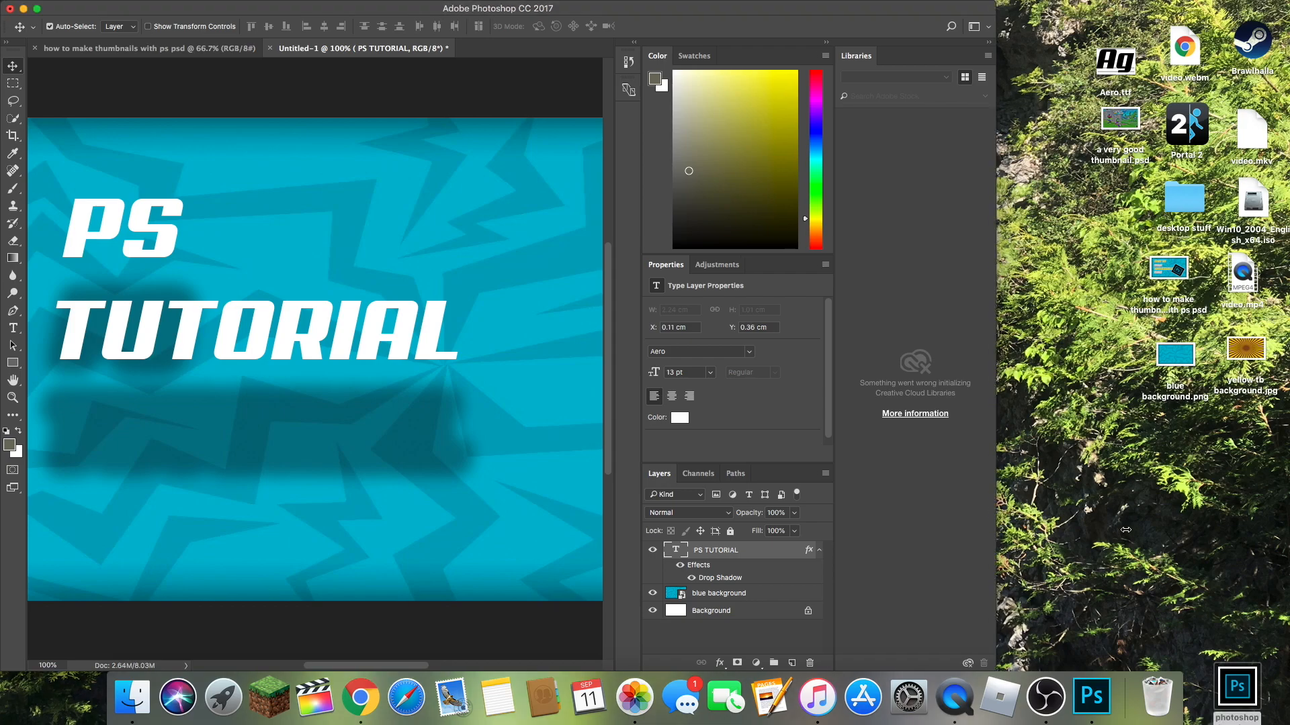
left_click_drag(1109, 528, 1286, 528)
Step: Place photoshop logo.jpeg beside the end of TUTORIAL, scaled to about 12.29% by 10.85% and rotated about -16.81°, and commit it
left_click_drag(1237, 688, 600, 307)
left_click_drag(547, 446, 724, 470)
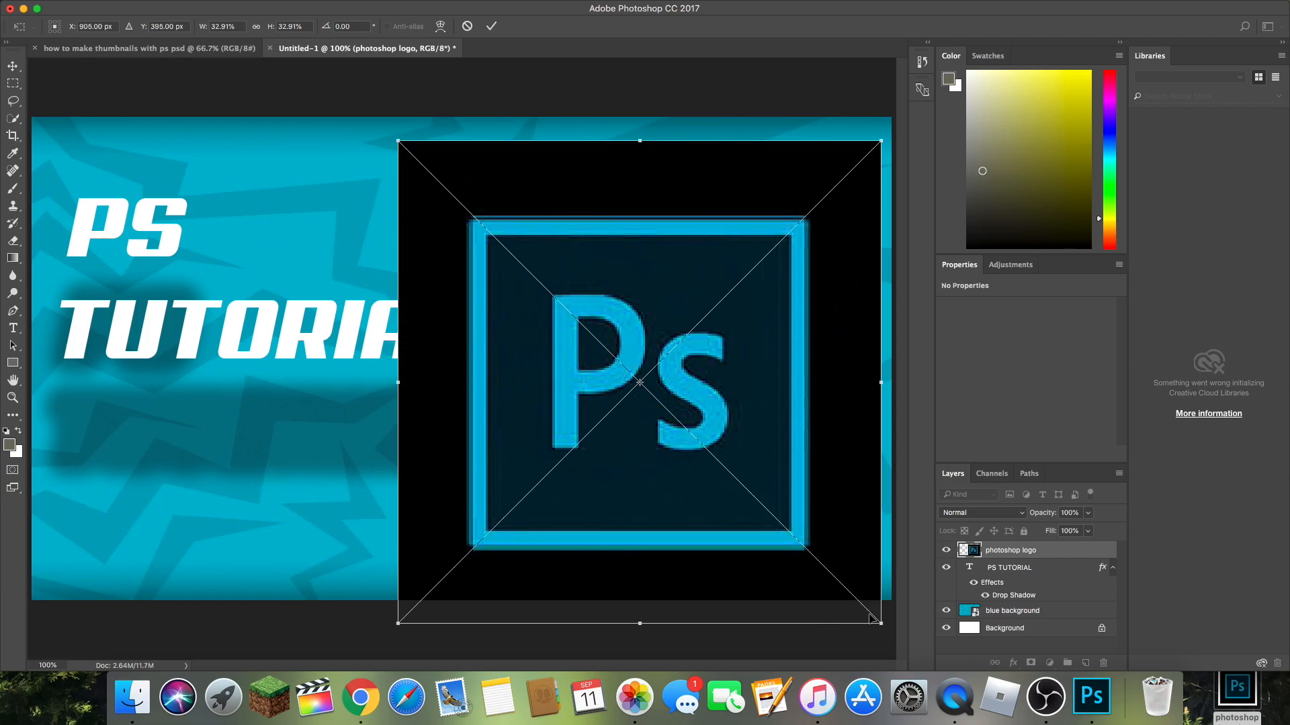
left_click_drag(879, 619, 662, 369)
left_click_drag(553, 273, 655, 347)
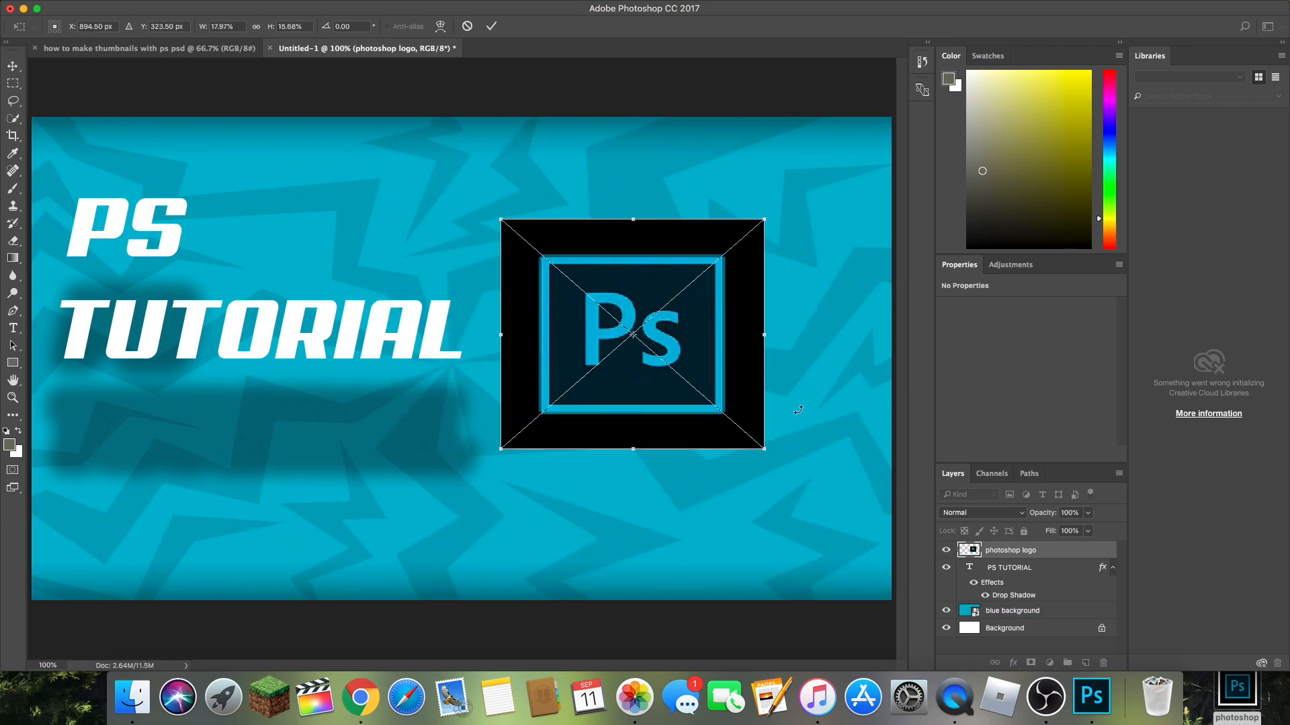
left_click_drag(759, 445, 765, 371)
left_click_drag(672, 335, 675, 416)
left_click_drag(744, 455, 696, 438)
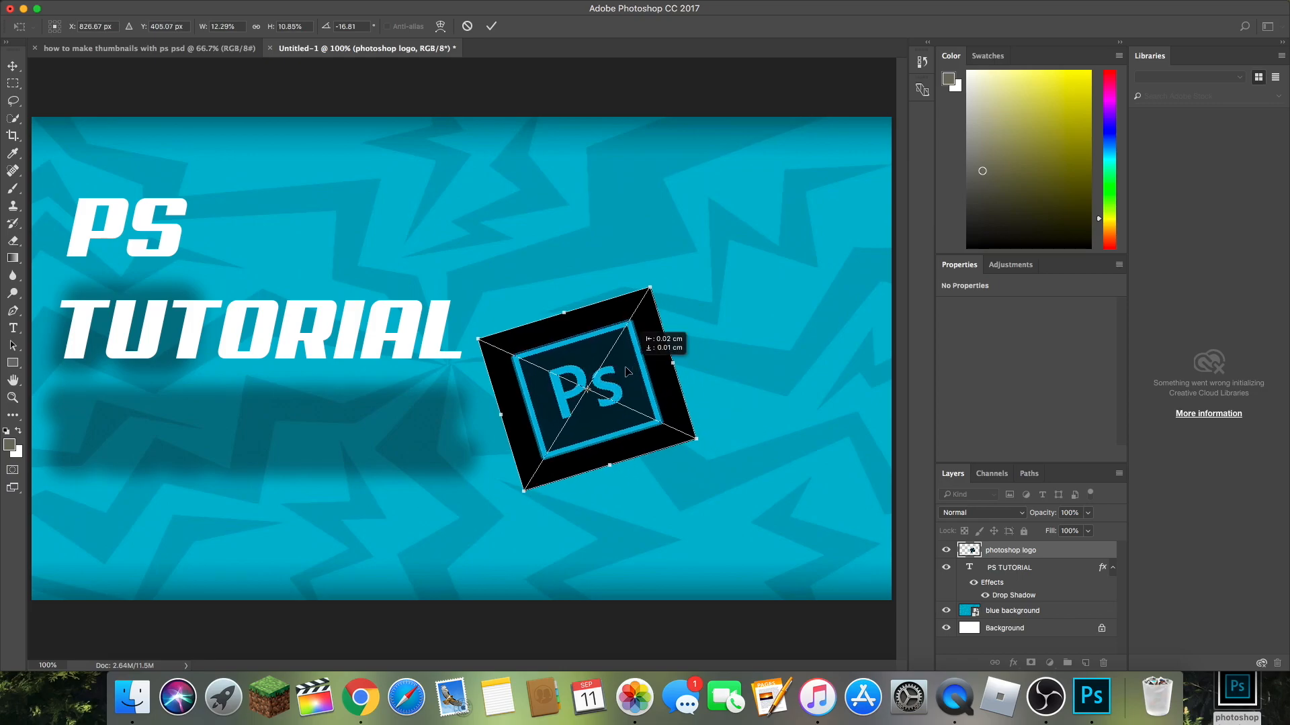
left_click_drag(630, 371, 618, 378)
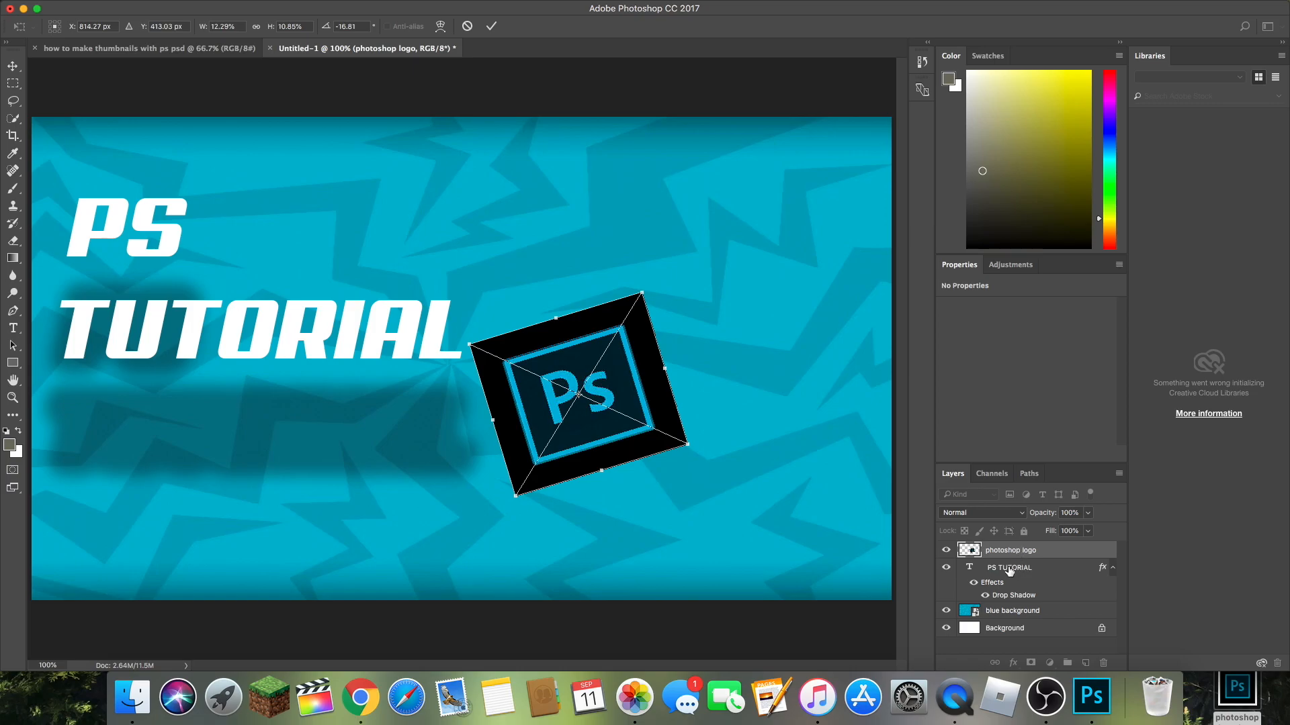
left_click(491, 27)
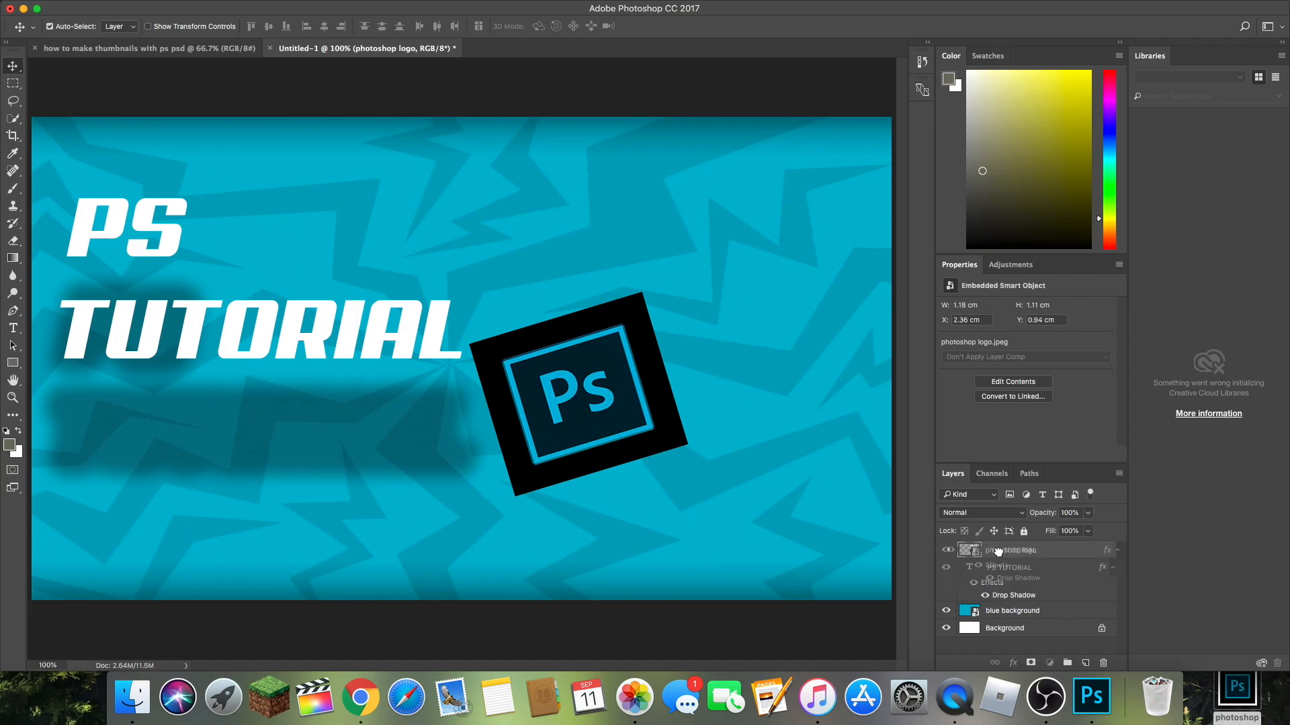
Step: Put the photoshop logo layer beneath the PS TUTORIAL text and shift the logo so its edge sits behind the final L
left_click(994, 570)
mouse_move(996, 571)
left_mouse_down()
mouse_move(1005, 536)
mouse_move(1000, 554)
left_mouse_up()
left_click_drag(1001, 557, 1001, 594)
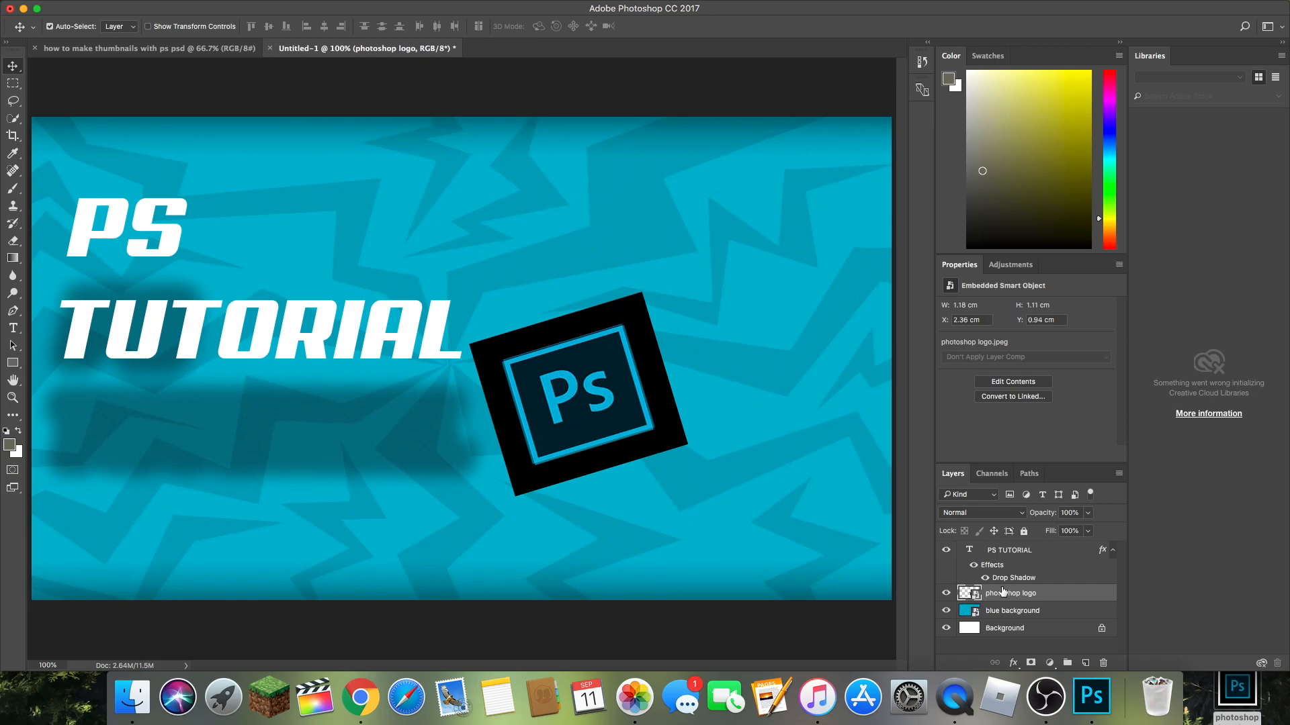
left_click_drag(617, 387, 543, 373)
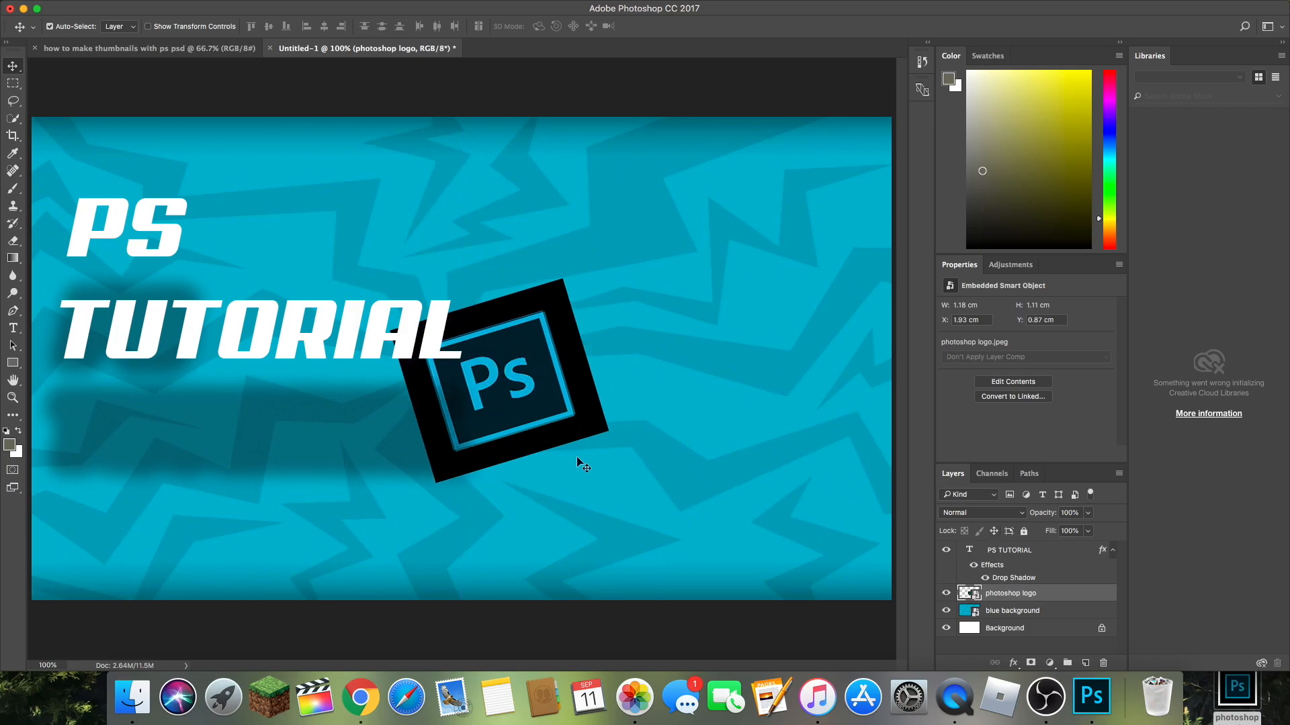
left_click_drag(554, 420, 576, 371)
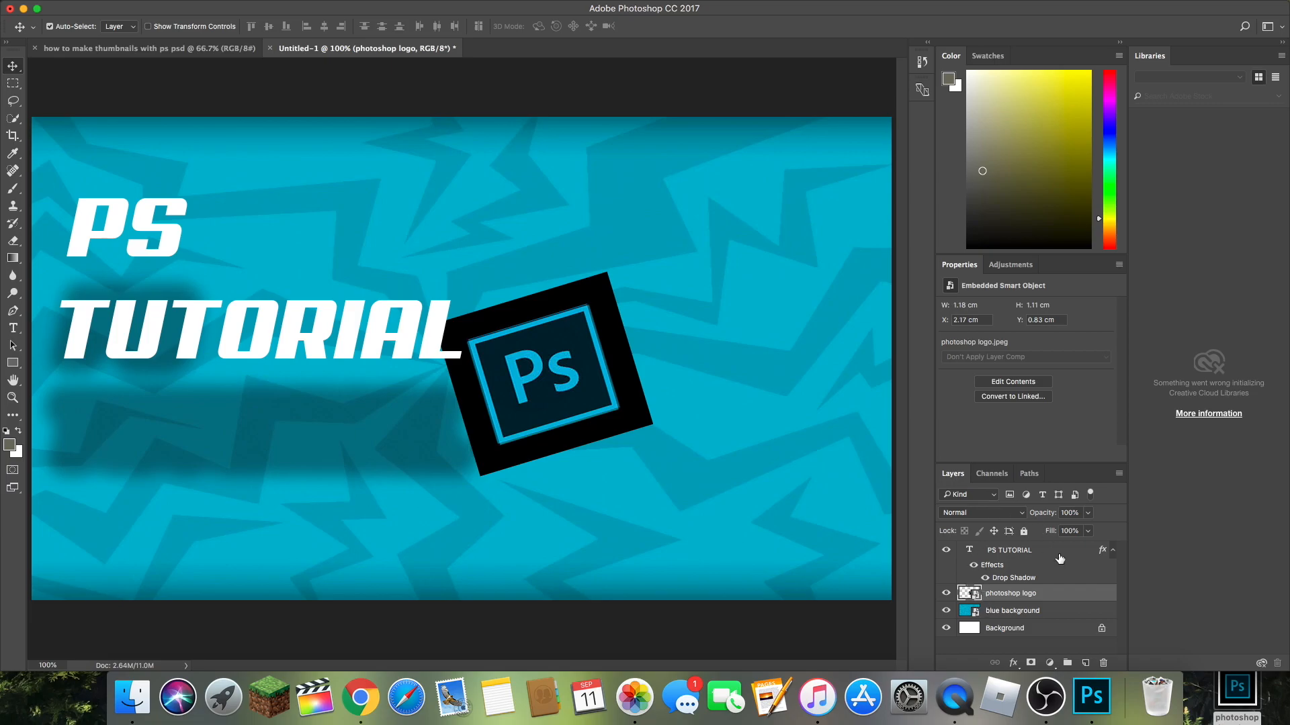
Step: Open the photoshop logo's layer style and enable Drop Shadow and Outer Glow, keeping opacity and fill opacity at 100%
double_click(1064, 597)
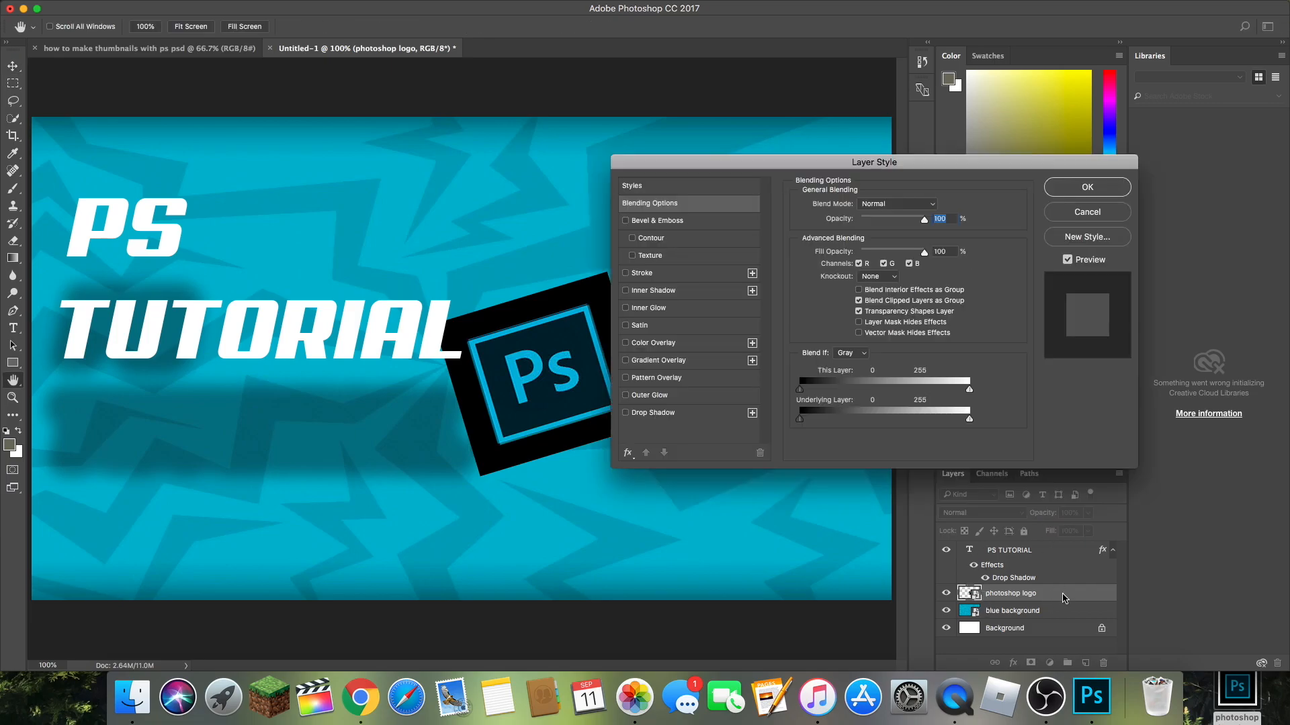
left_click(630, 412)
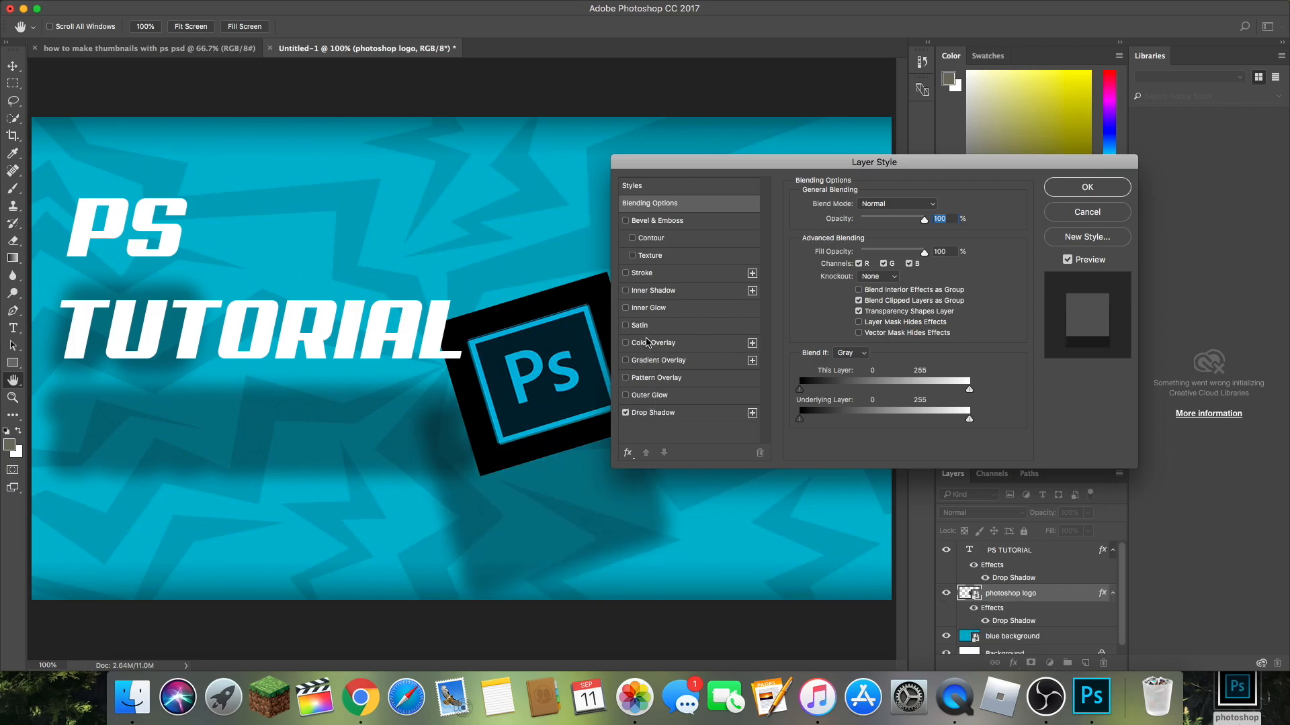
left_click(626, 396)
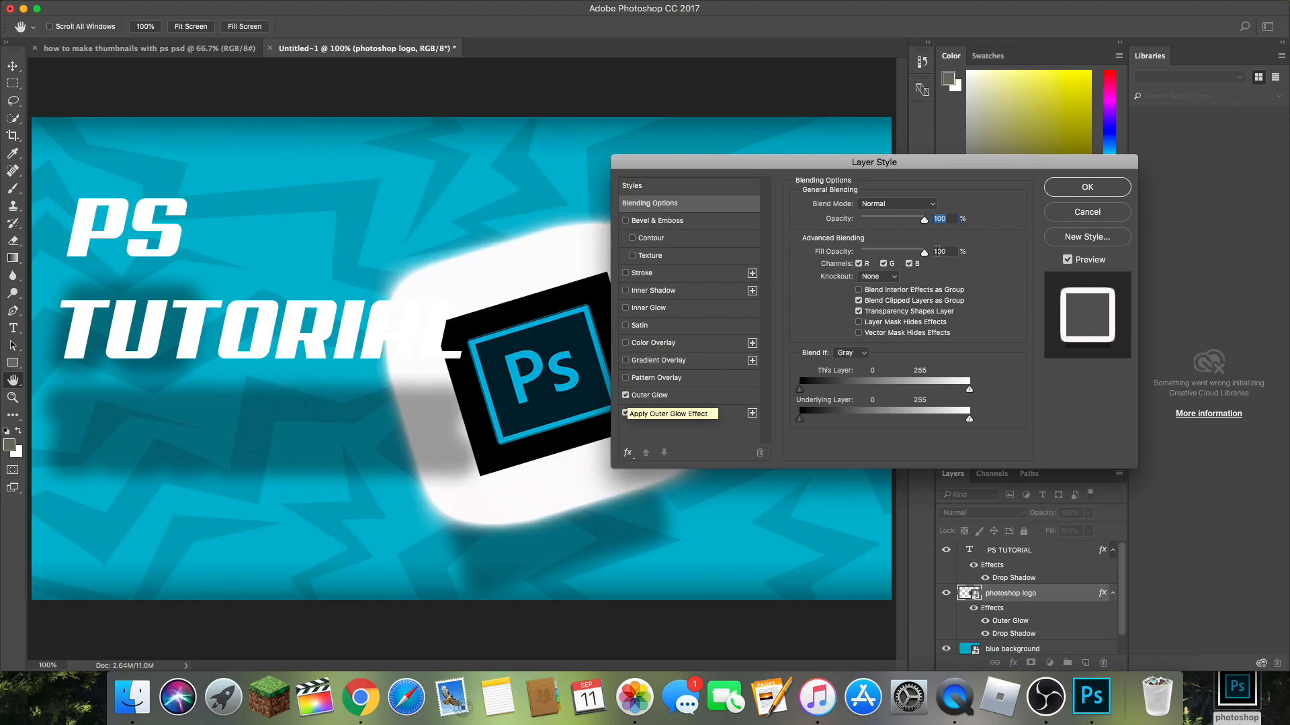
left_click_drag(925, 221, 937, 258)
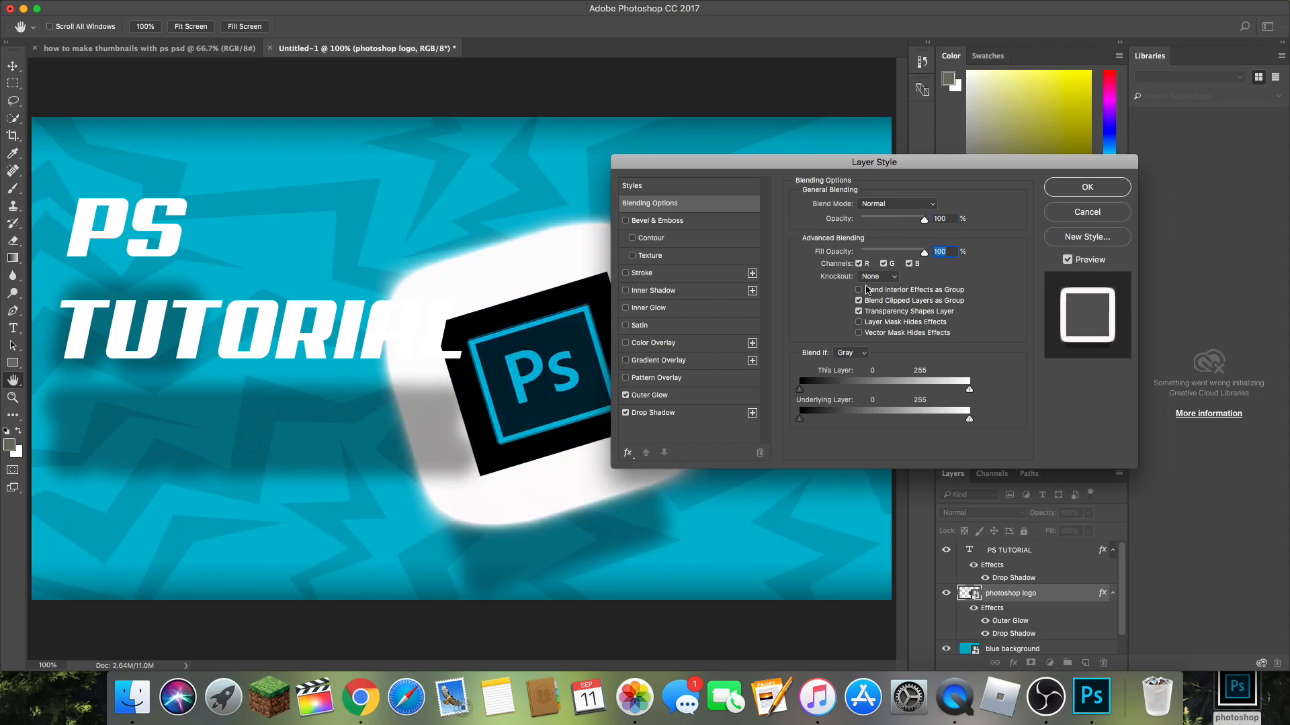
Step: Try the channel options in the logo's blending settings, exclude only the R channel to tint the glow cyan, and apply the style
left_click(885, 264)
left_click(885, 264)
left_click(859, 264)
left_click(860, 264)
left_click(909, 264)
left_click(908, 264)
left_click(859, 264)
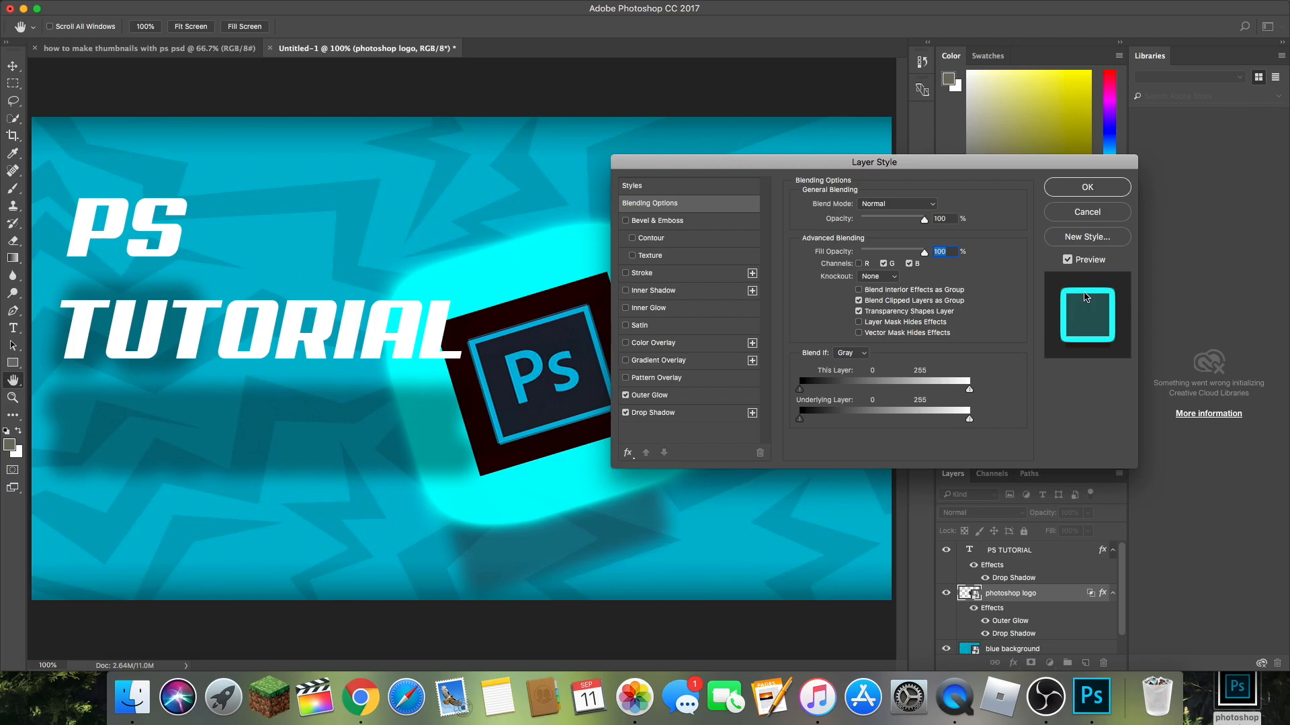
left_click(1088, 188)
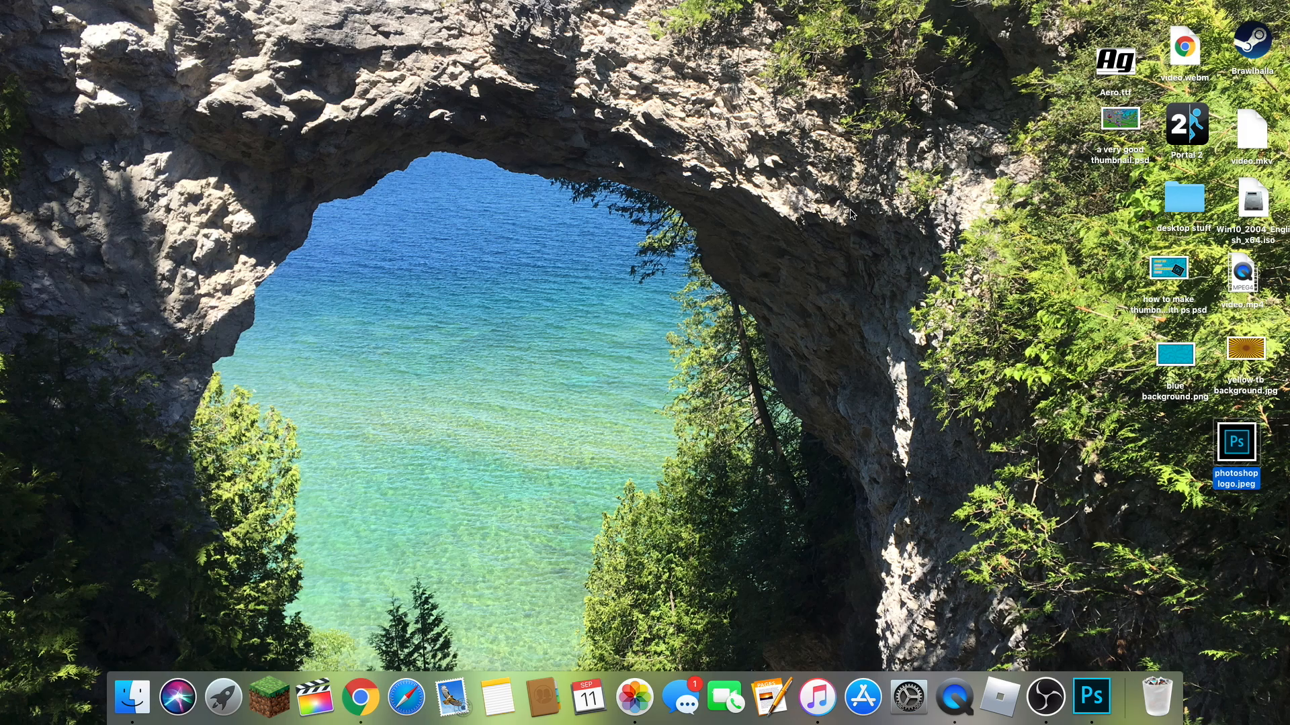
mouse_move(766, 2)
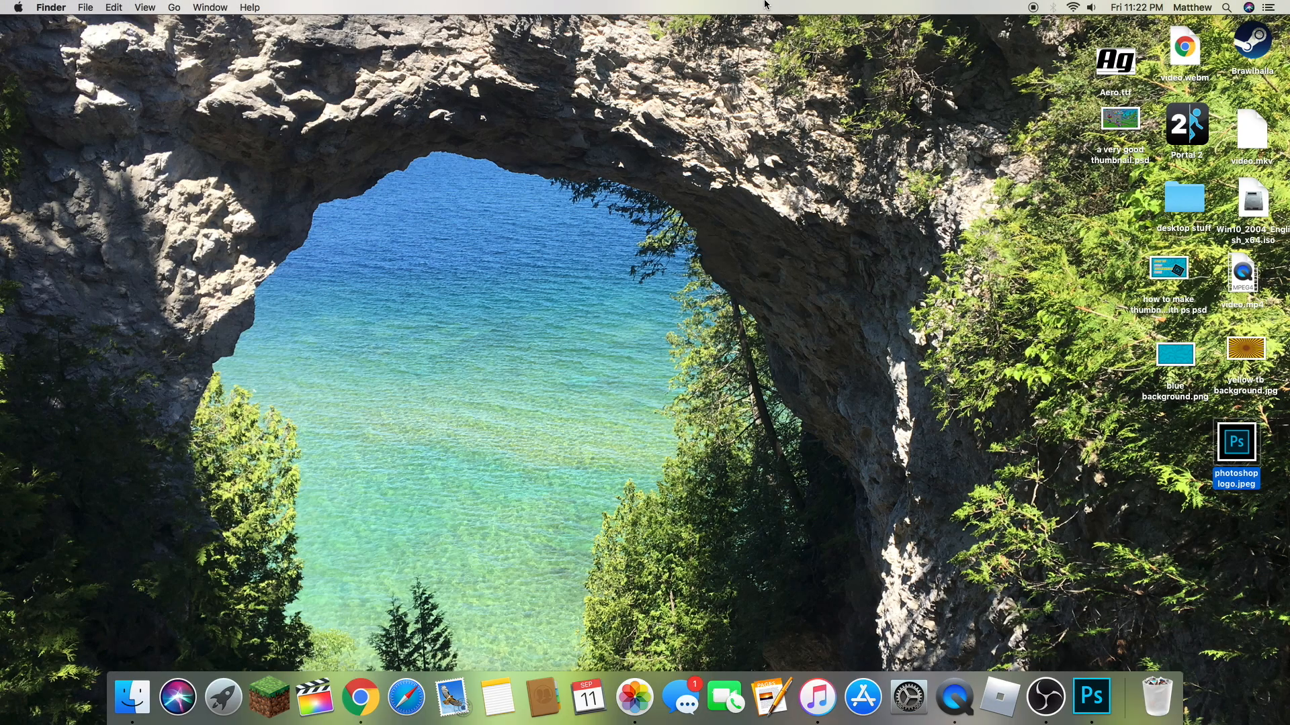